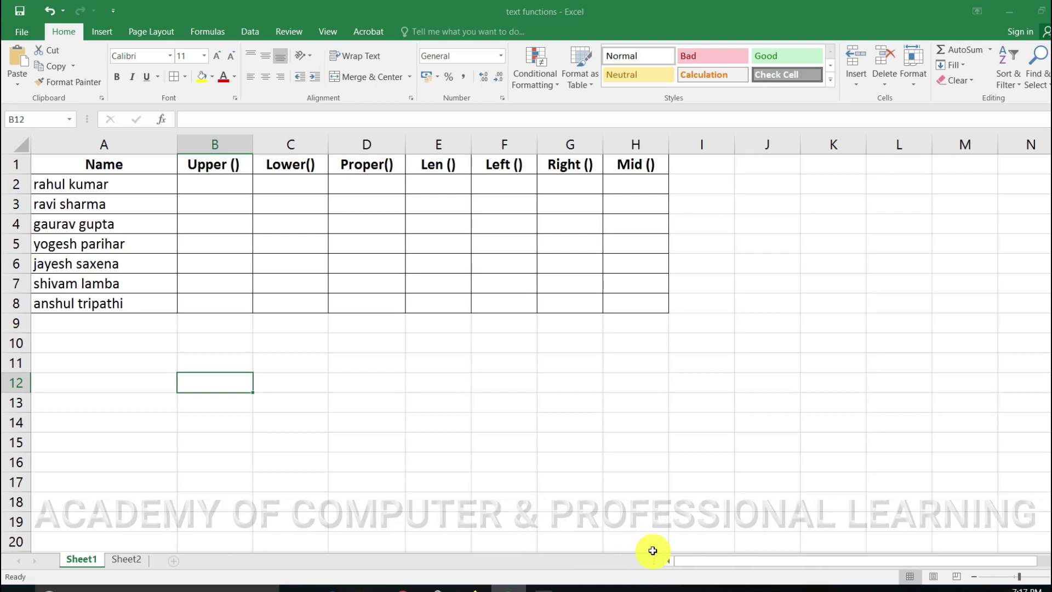
# Enter the formula =upper(a2) in cell B2 to convert the first name to uppercase
pyautogui.scroll(1, 143, 205)
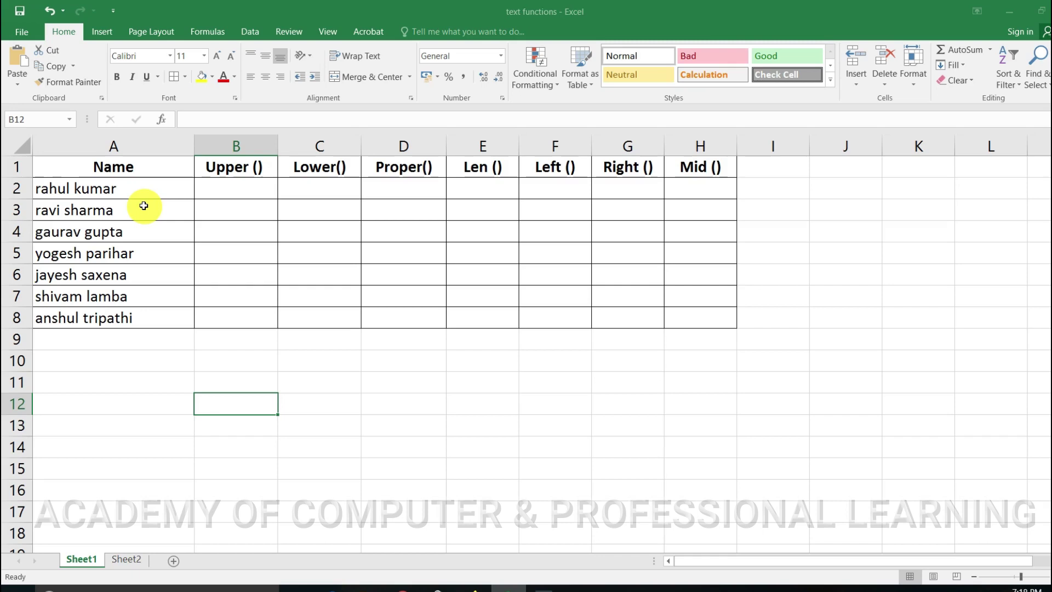
pyautogui.click(236, 189)
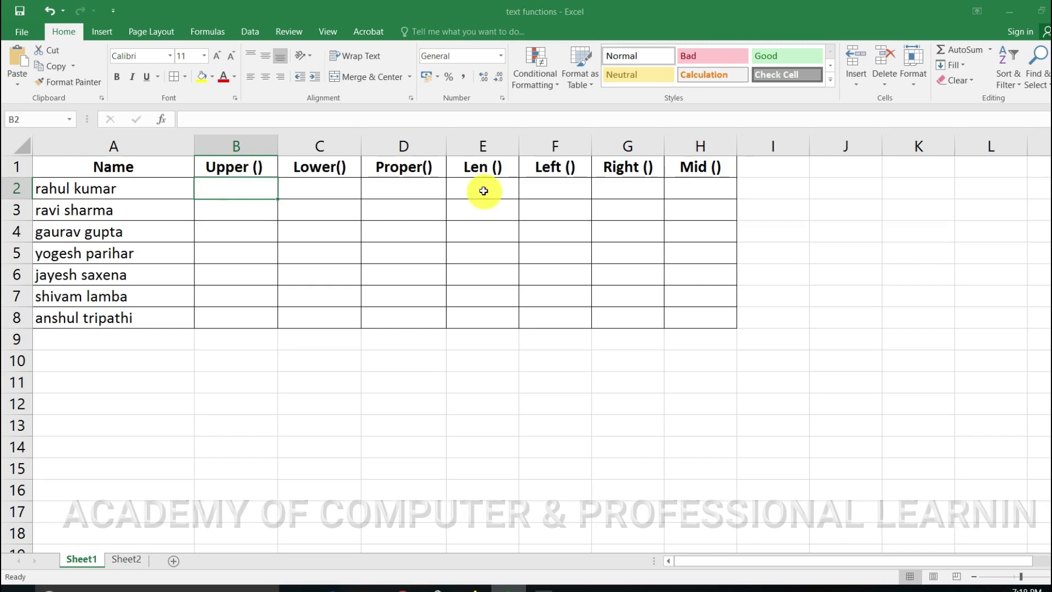
pyautogui.write('=')
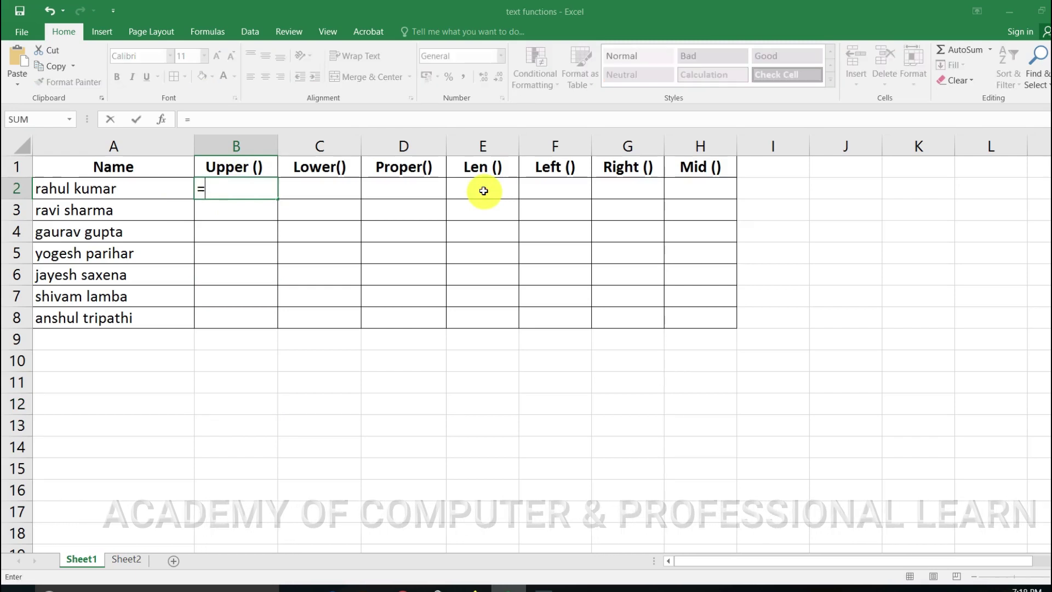
pyautogui.write('upper')
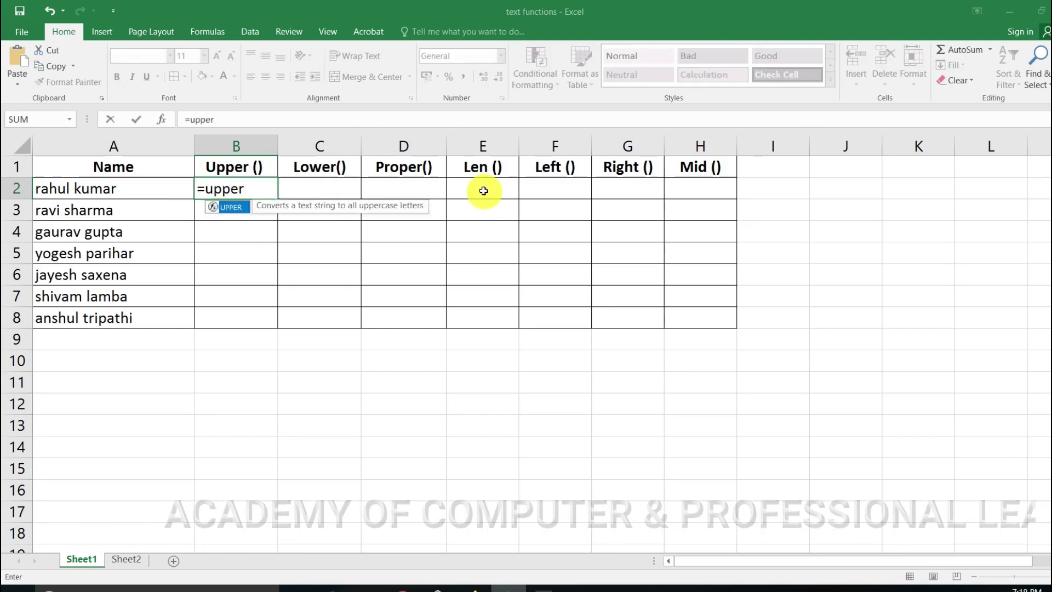
pyautogui.write('(')
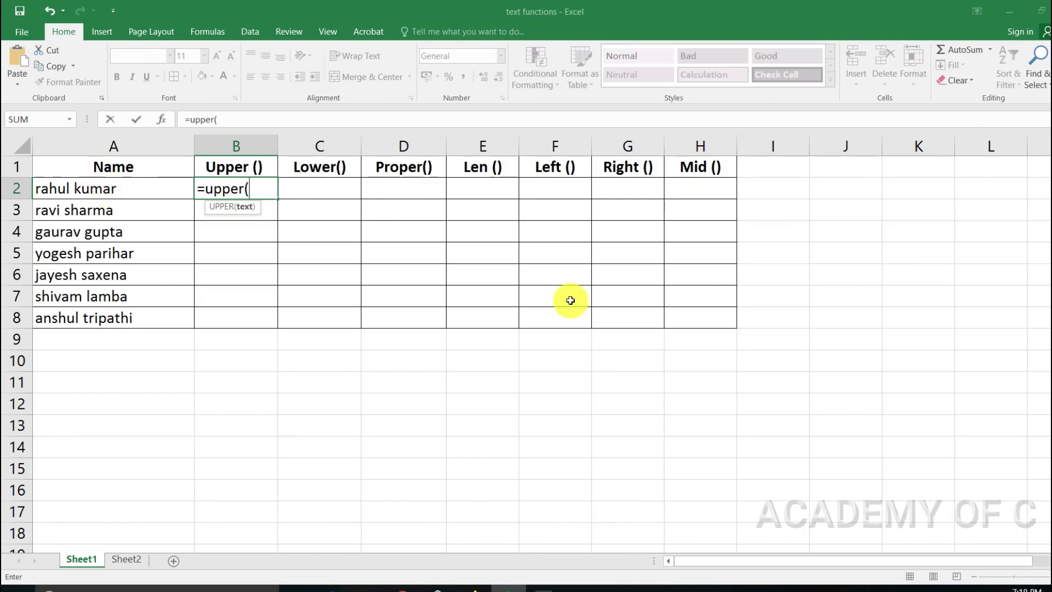
pyautogui.write('a')
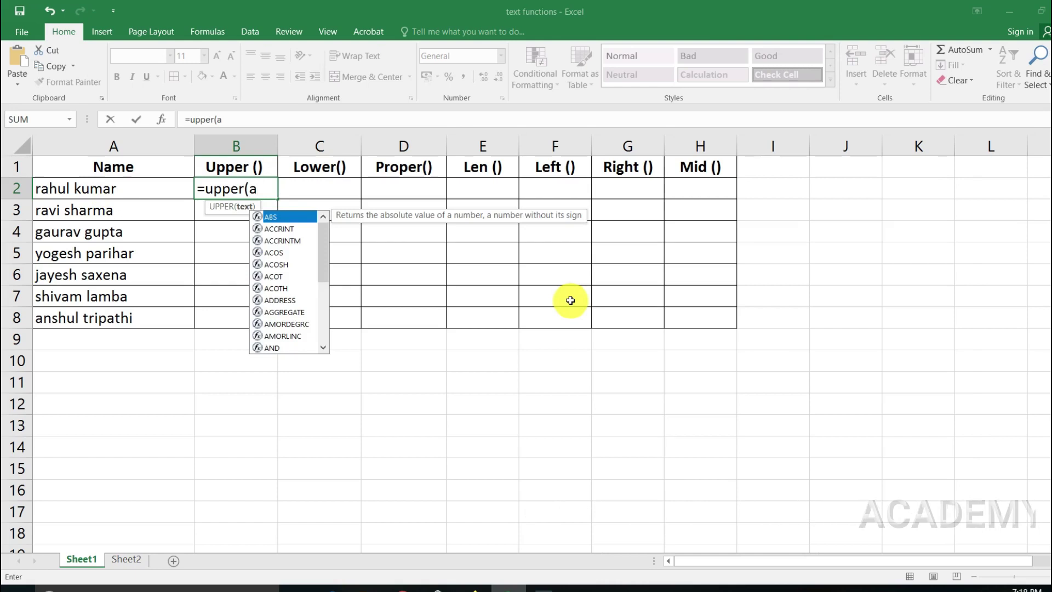
pyautogui.write('2')
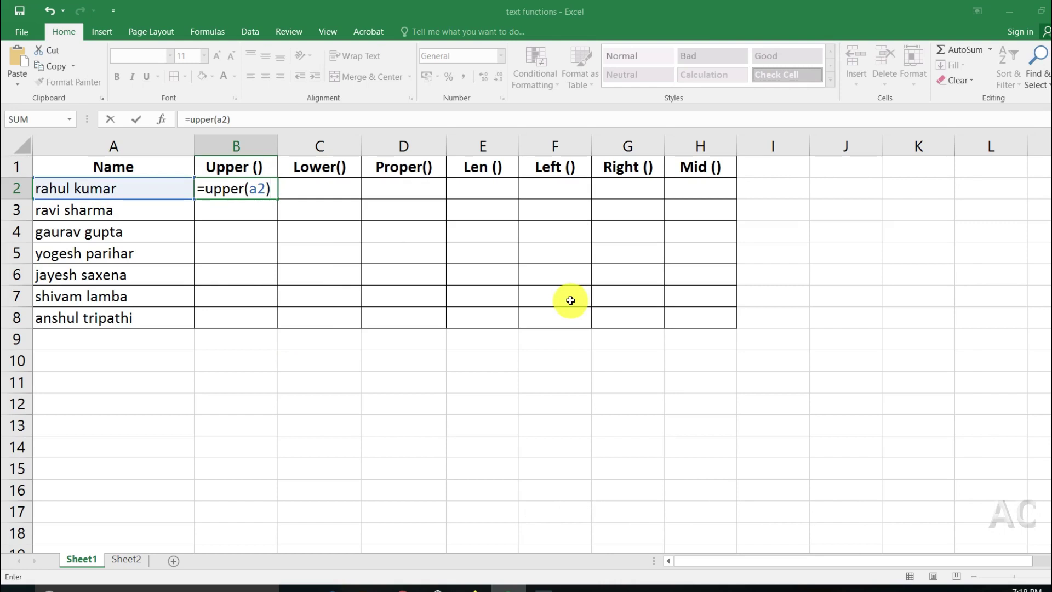
pyautogui.press('Return')
# Widen column B to fit its text and fill the B2 formula down to B8
pyautogui.moveTo(278, 146); pyautogui.dragTo(327, 146)
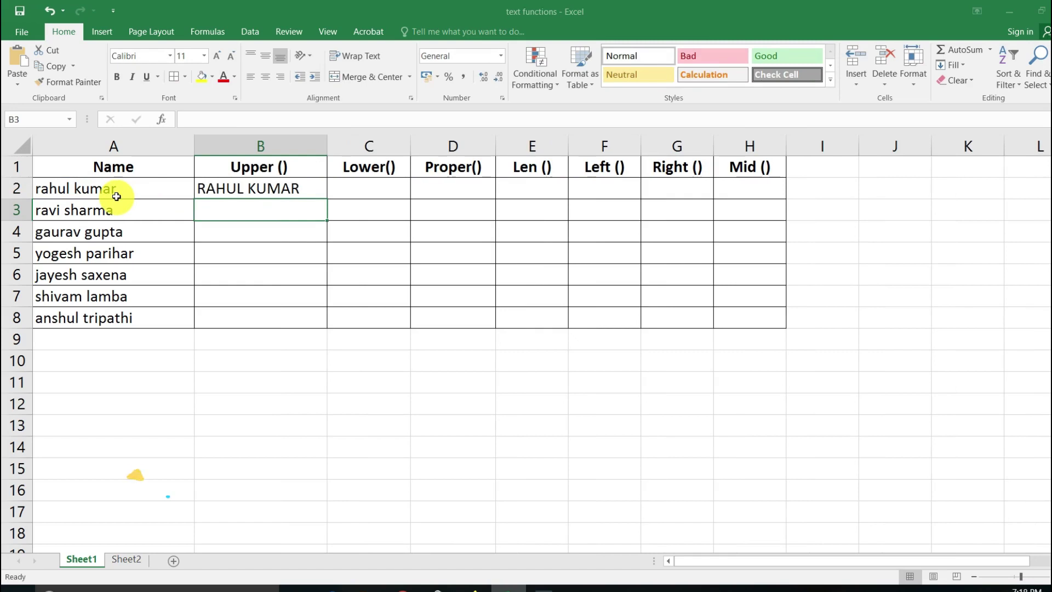
pyautogui.click(266, 189)
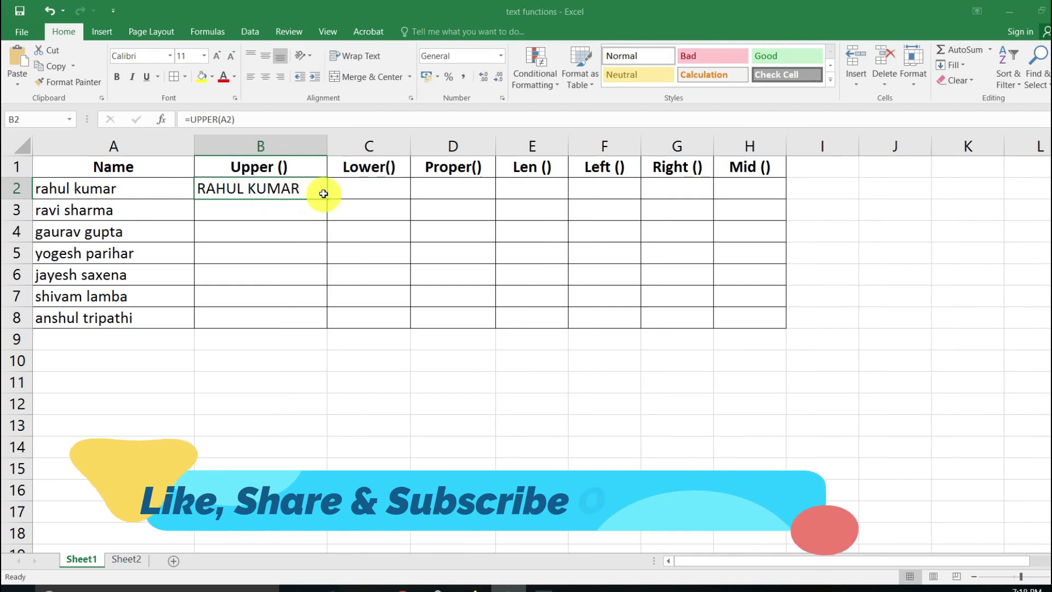
pyautogui.moveTo(326, 198); pyautogui.dragTo(320, 328)
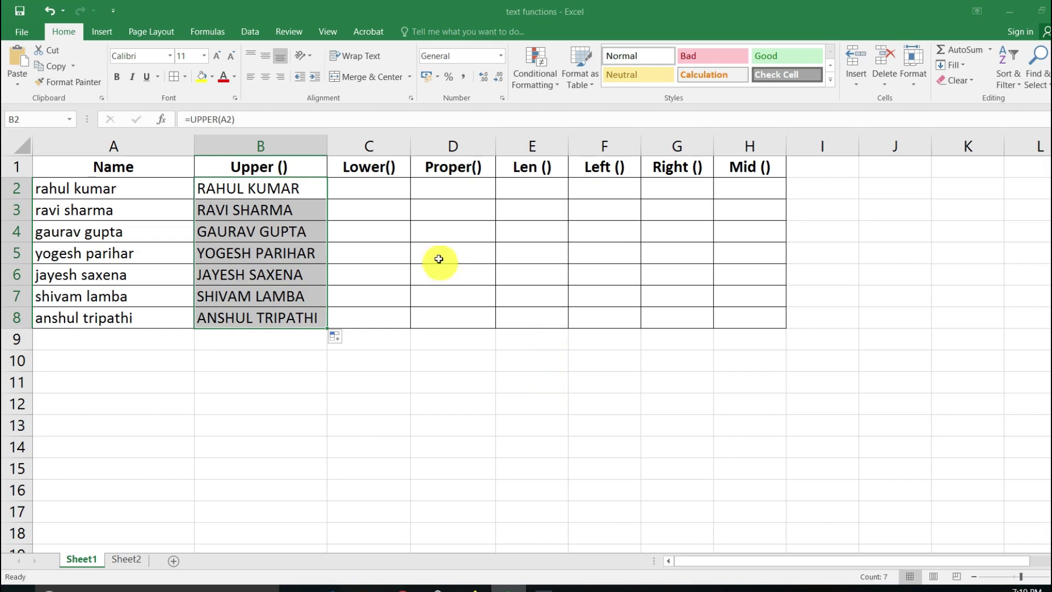
# Enter the formula =lower(B2) in cell C2 to convert the uppercase name to lowercase
pyautogui.click(381, 189)
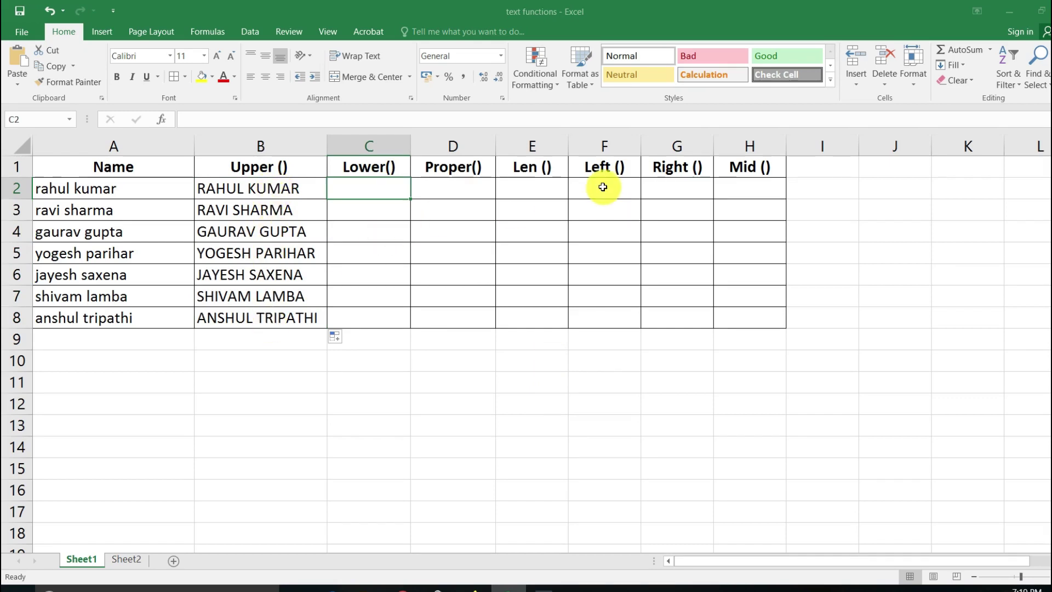
pyautogui.write('=lower(')
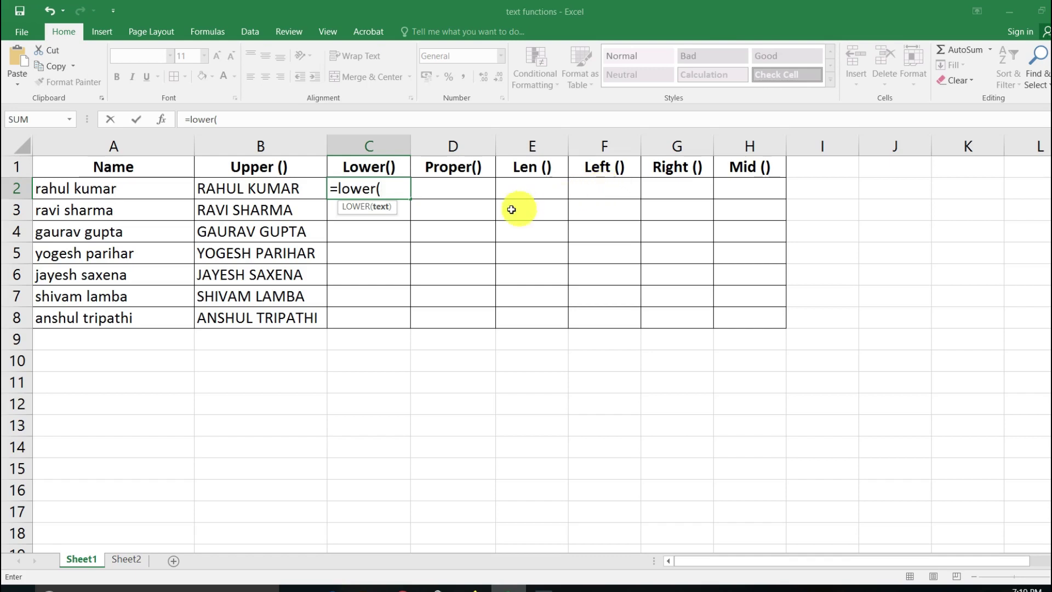
pyautogui.click(261, 190)
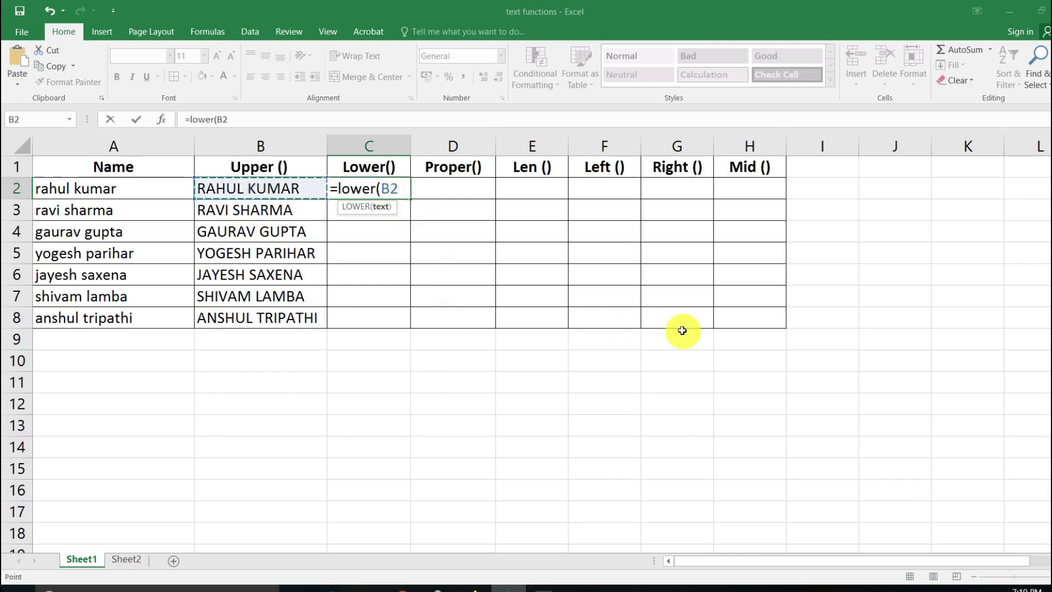
pyautogui.press('Return')
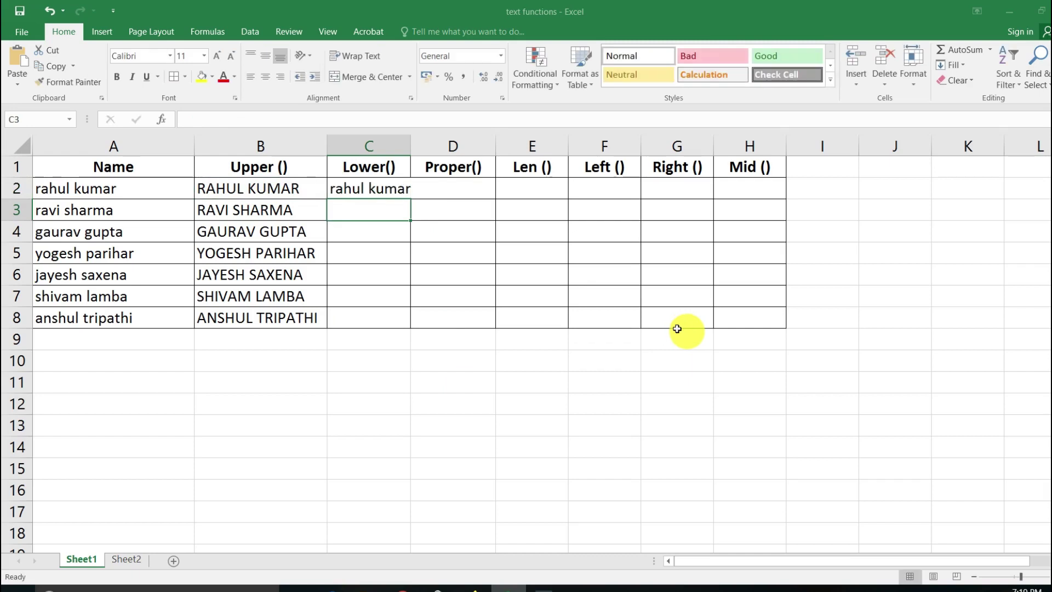
# Fill the C2 formula down to C8 and widen column C to fit the names
pyautogui.click(387, 189)
pyautogui.moveTo(413, 203); pyautogui.dragTo(413, 328)
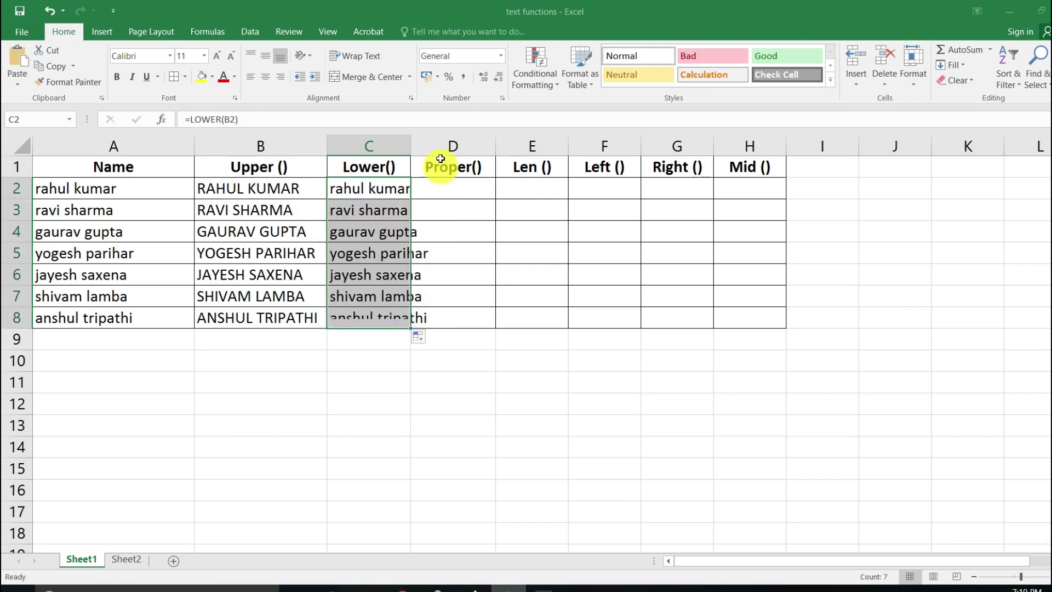
pyautogui.moveTo(411, 144); pyautogui.dragTo(445, 144)
pyautogui.click(464, 293)
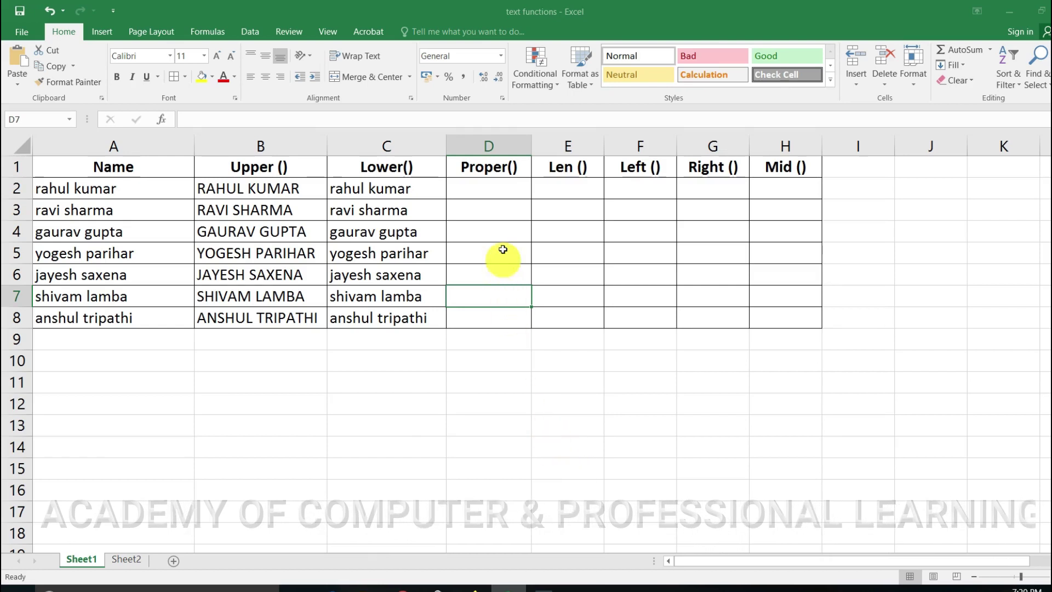
# Enter the formula =proper(A2) in cell D2 and widen column D to fit the name
pyautogui.click(500, 191)
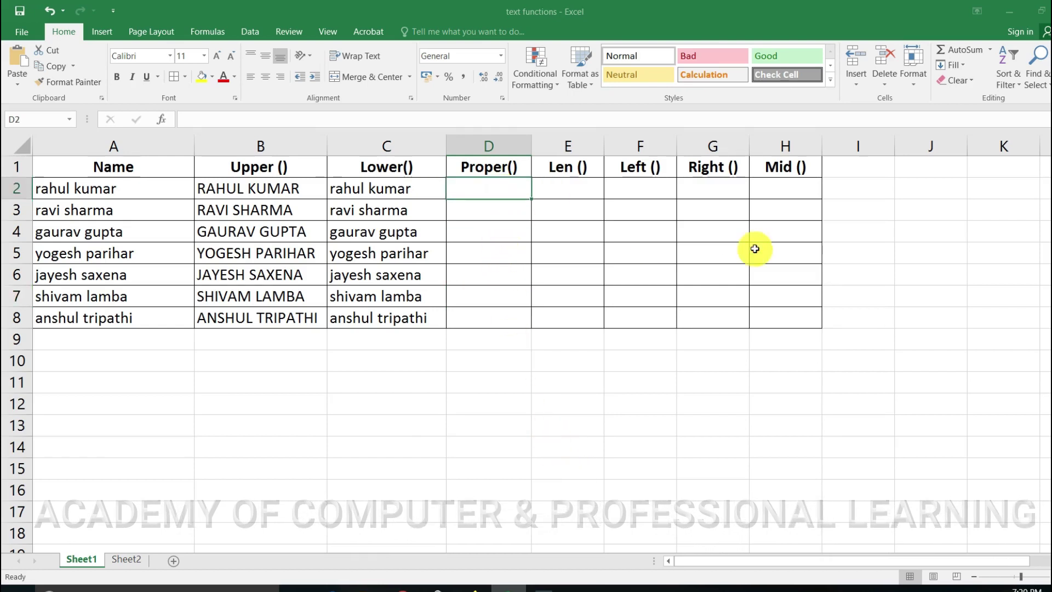
pyautogui.write('=')
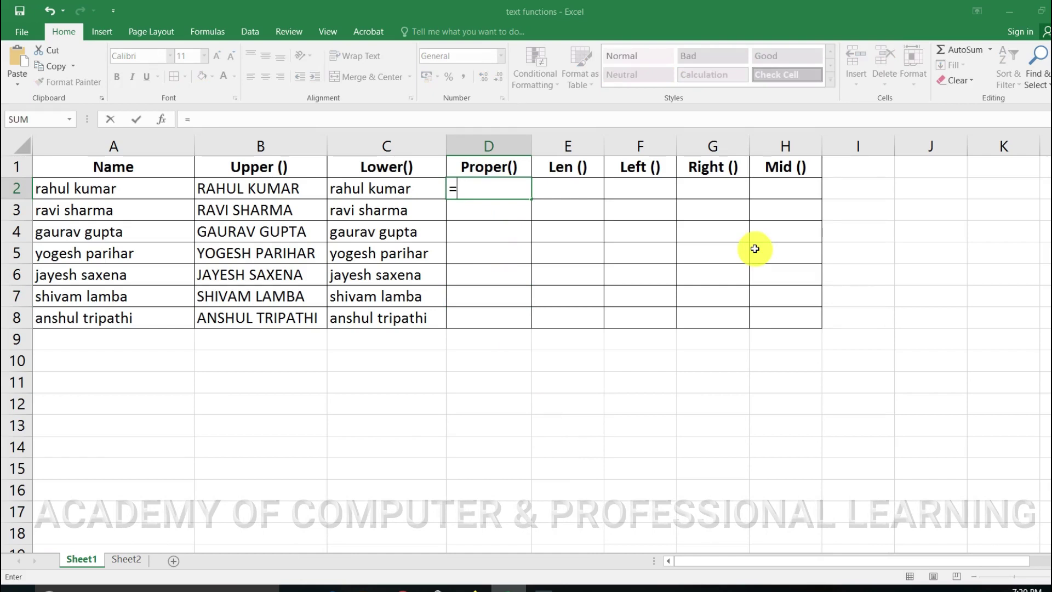
pyautogui.write('proper')
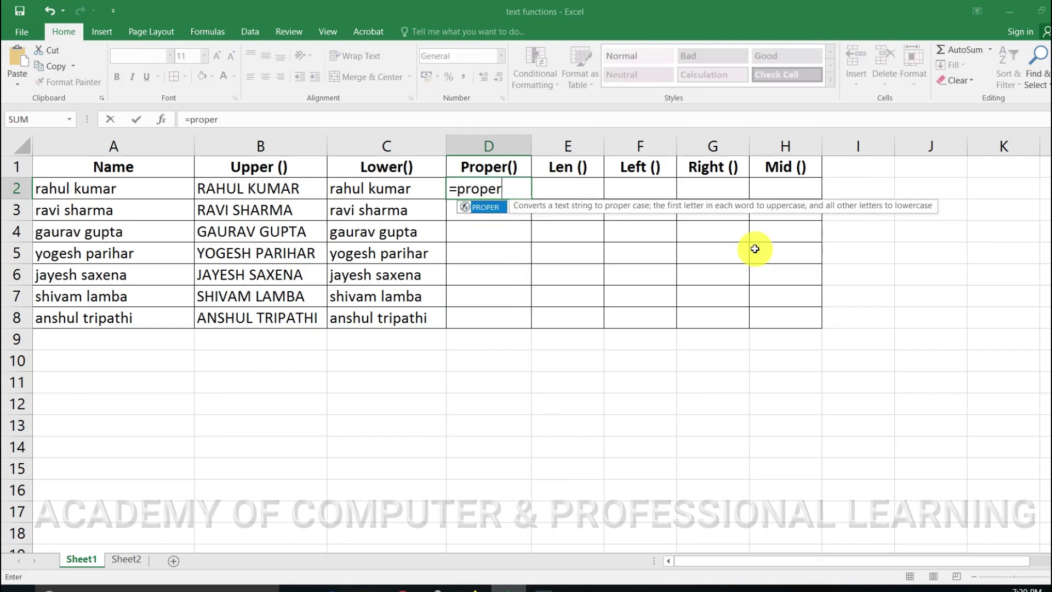
pyautogui.write('(')
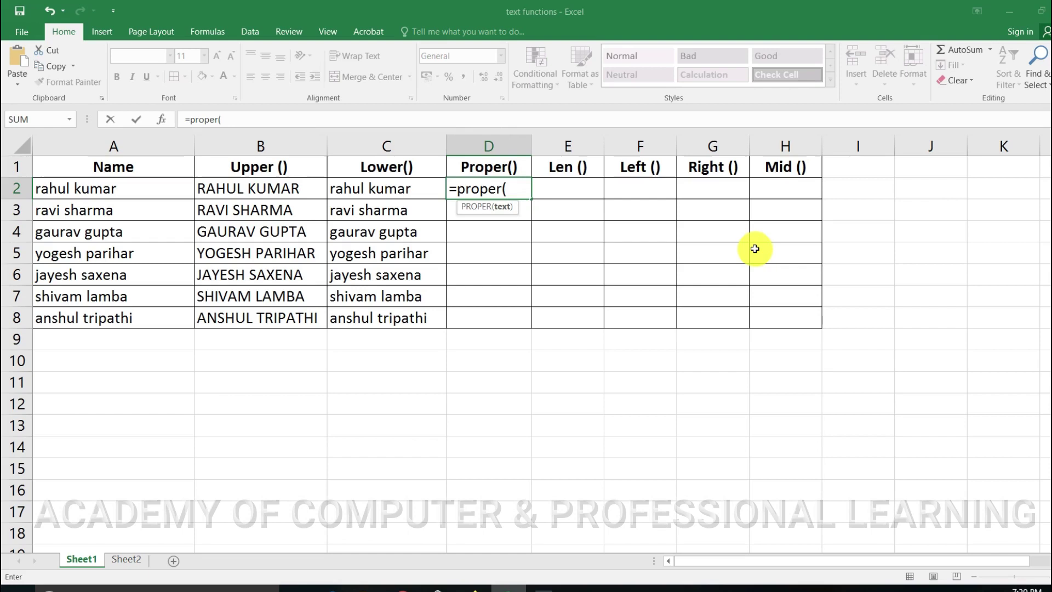
pyautogui.click(125, 188)
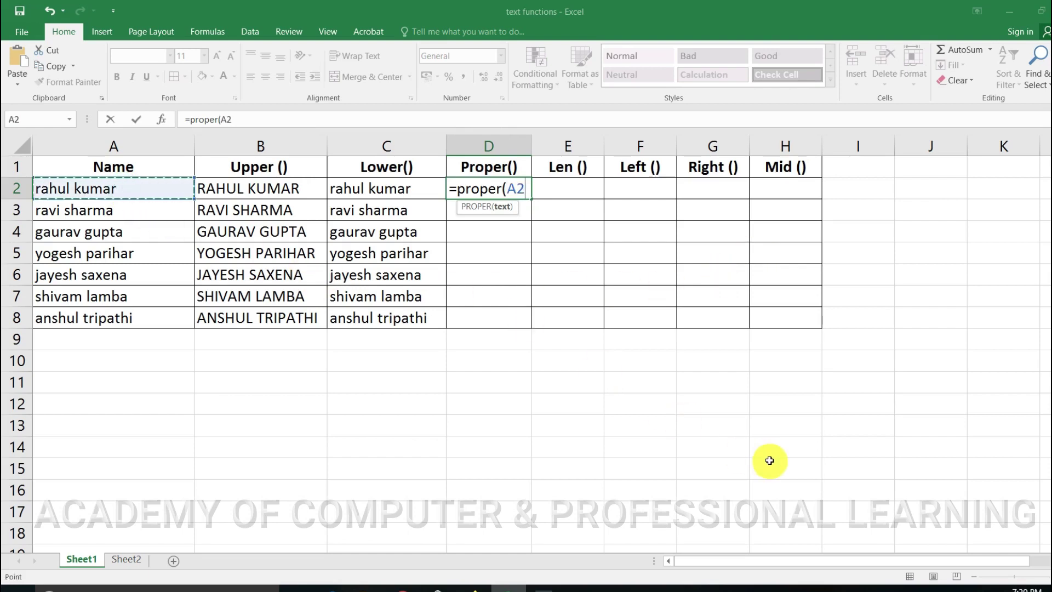
pyautogui.write(')')
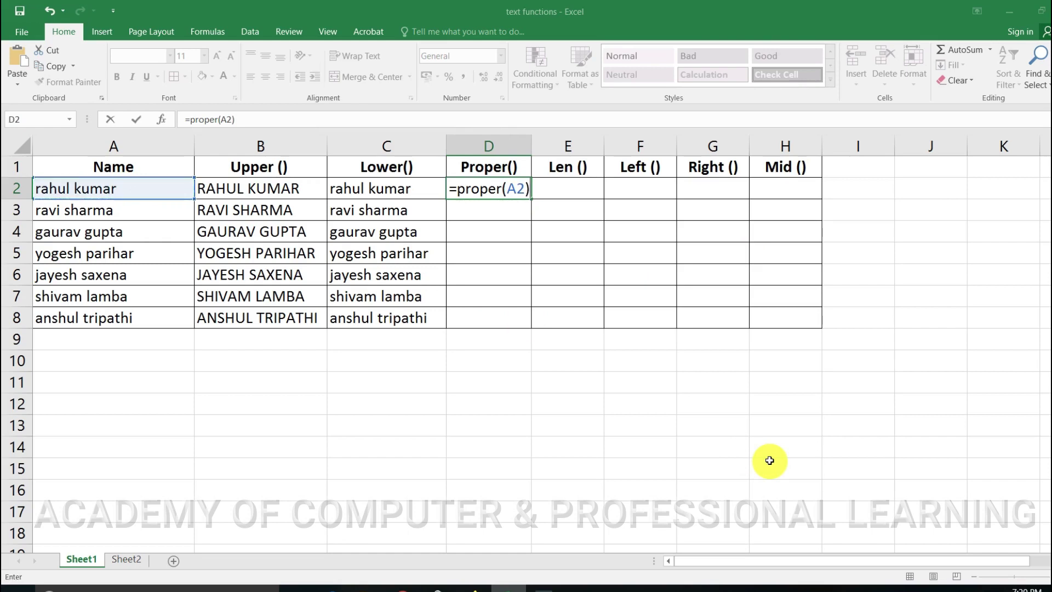
pyautogui.press('Return')
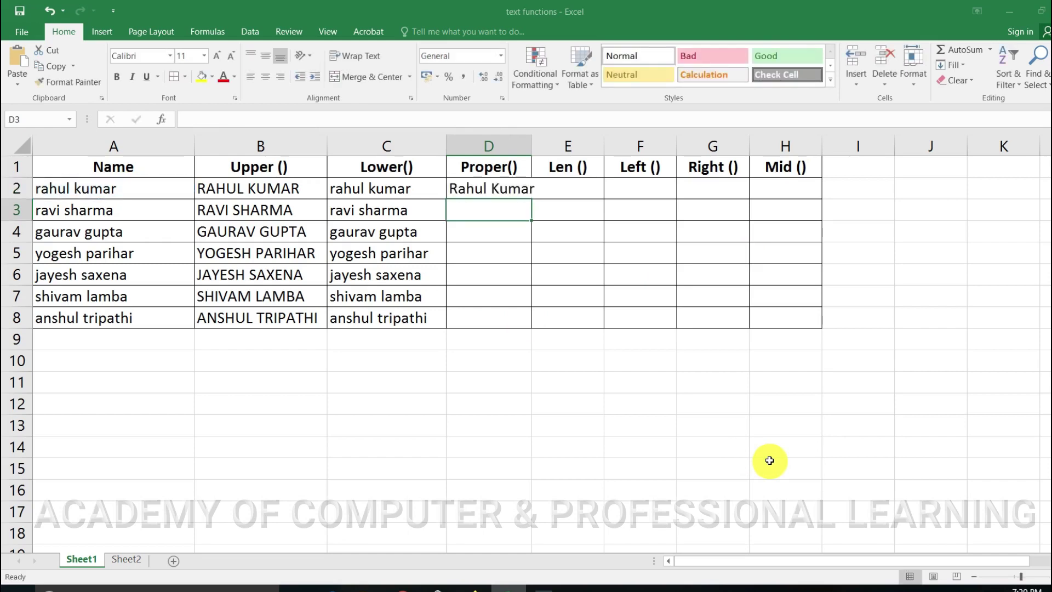
pyautogui.moveTo(533, 146); pyautogui.dragTo(565, 146)
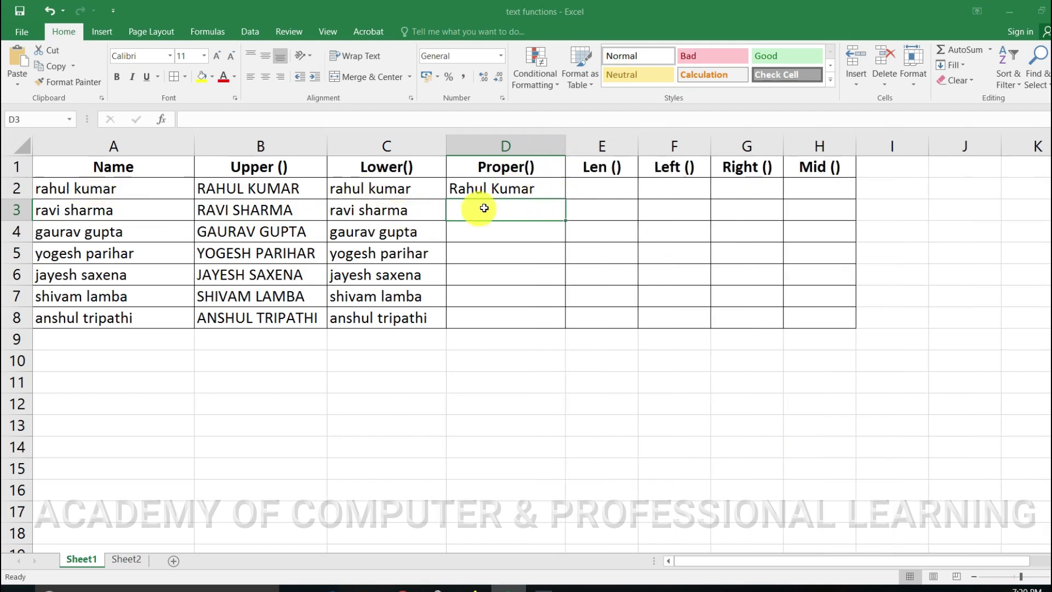
# Fill the PROPER formula from D2 down to D8 and undo the fill
pyautogui.click(485, 190)
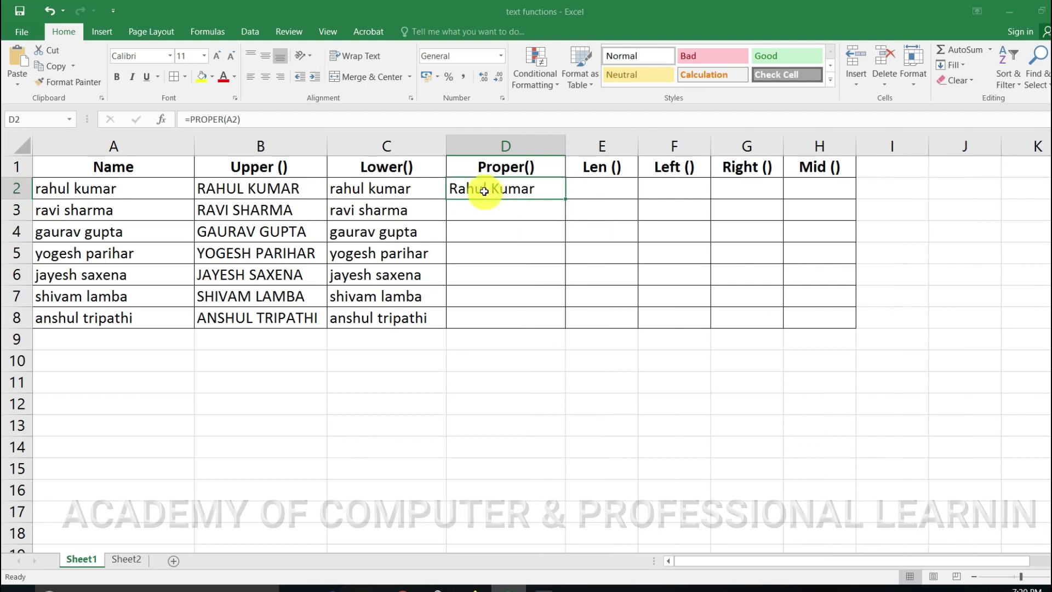
pyautogui.moveTo(568, 200); pyautogui.dragTo(558, 325)
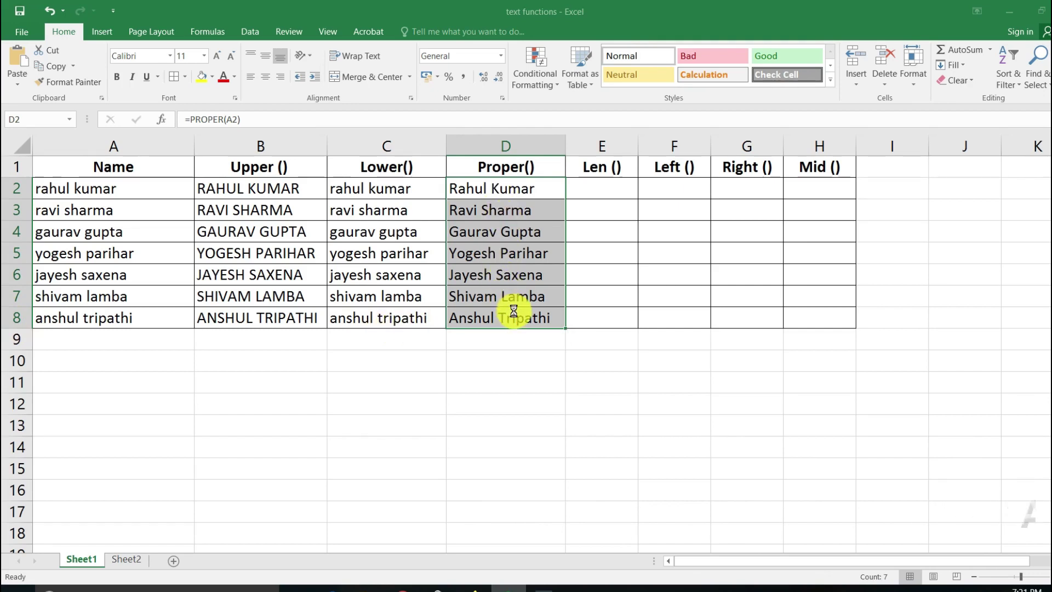
pyautogui.hotkey('ctrl', 'z')
pyautogui.click(526, 271)
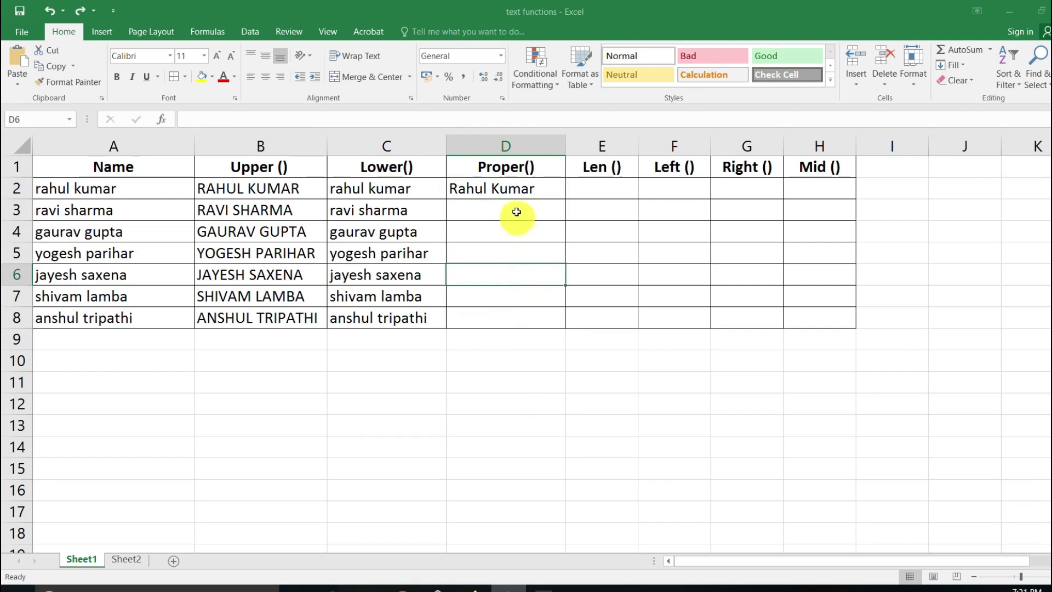
# Auto-fill the D2 formula down the whole Proper() column, undo that fill, and reselect D2
pyautogui.click(518, 188)
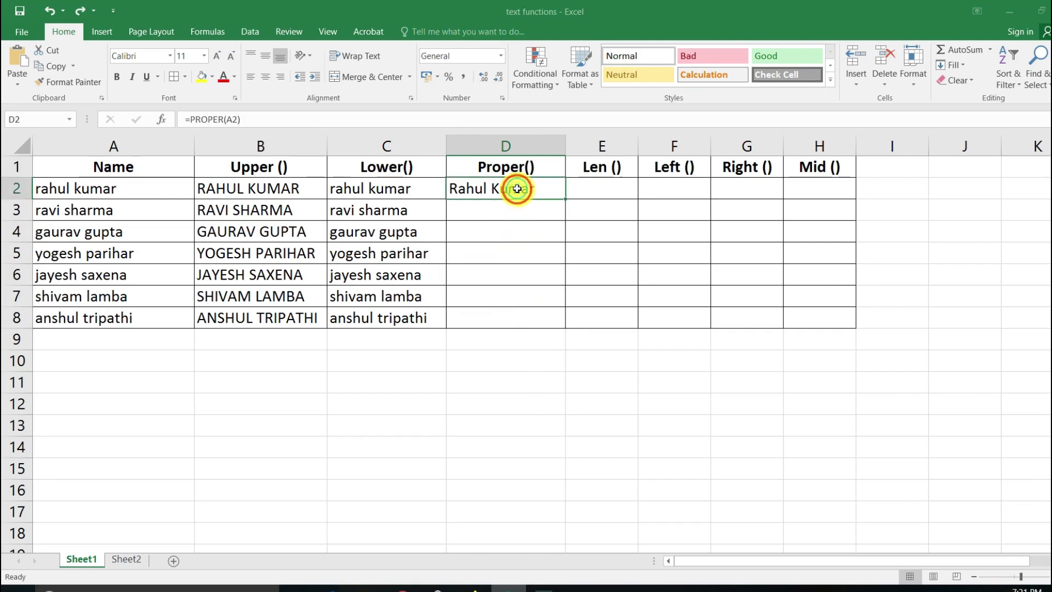
pyautogui.doubleClick(568, 201)
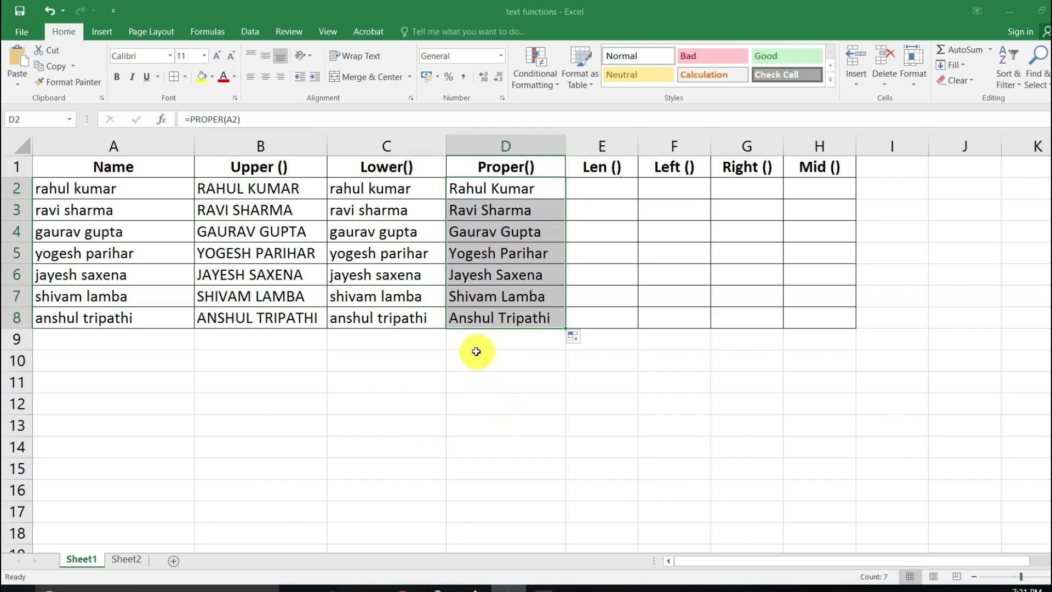
pyautogui.click(475, 253)
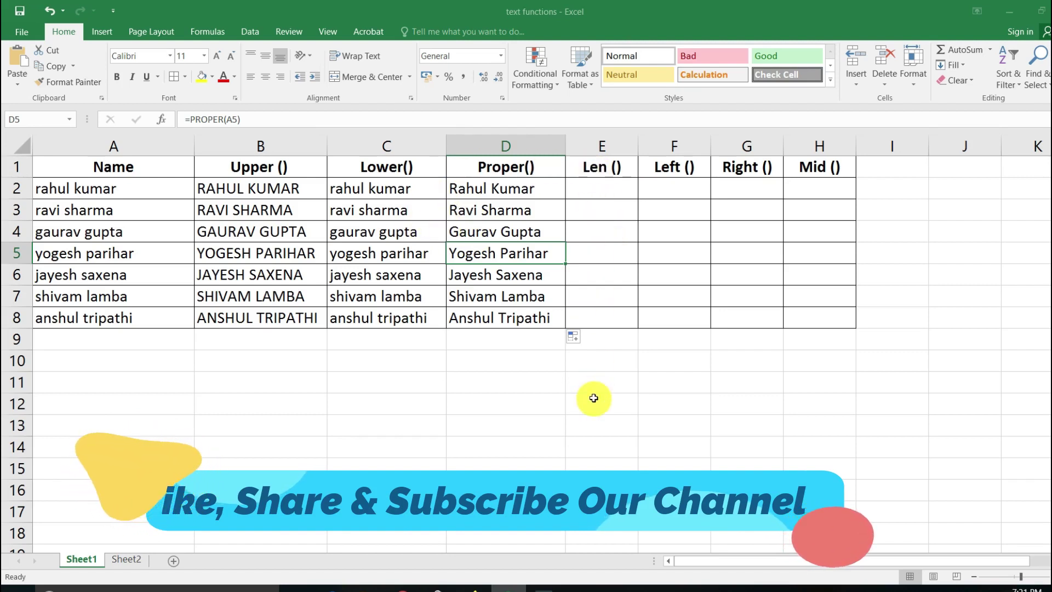
pyautogui.hotkey('ctrl', 'z')
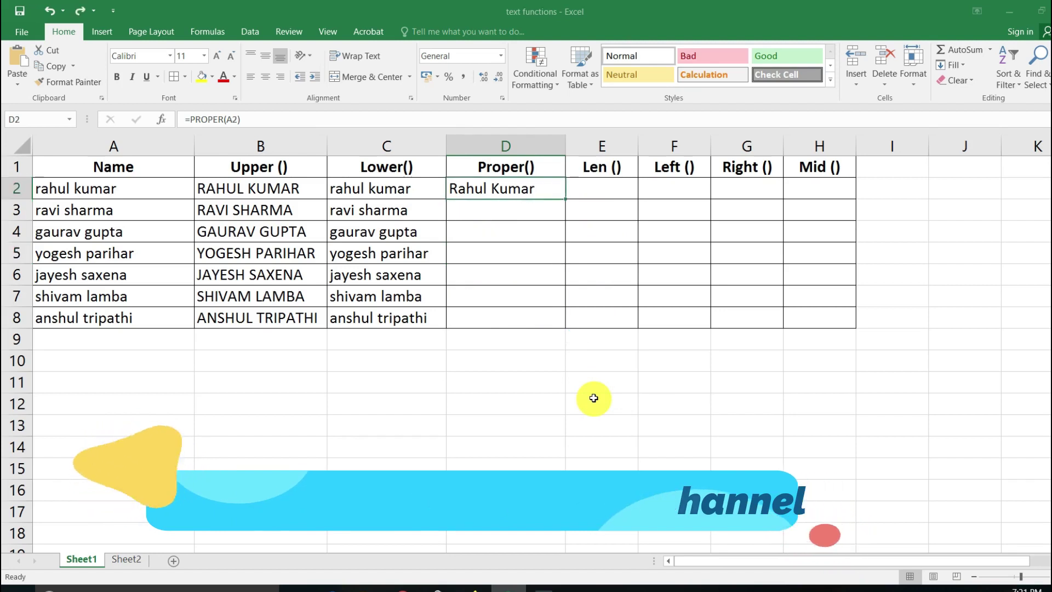
pyautogui.click(521, 257)
pyautogui.click(489, 191)
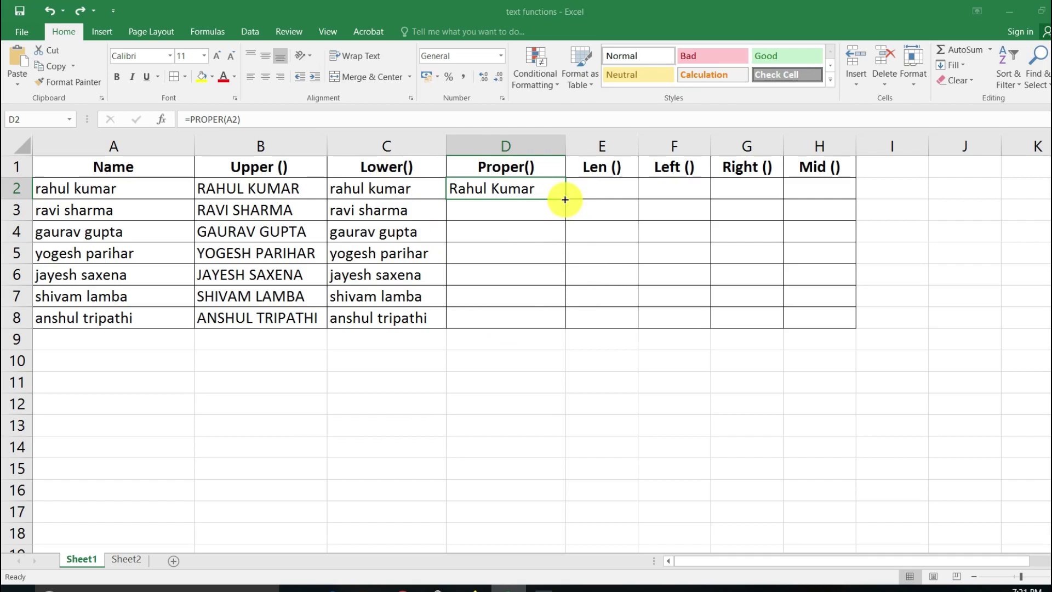
# Enter the formula =proper(A2) in the empty cell J2, then clear that cell
pyautogui.click(961, 189)
pyautogui.write('=')
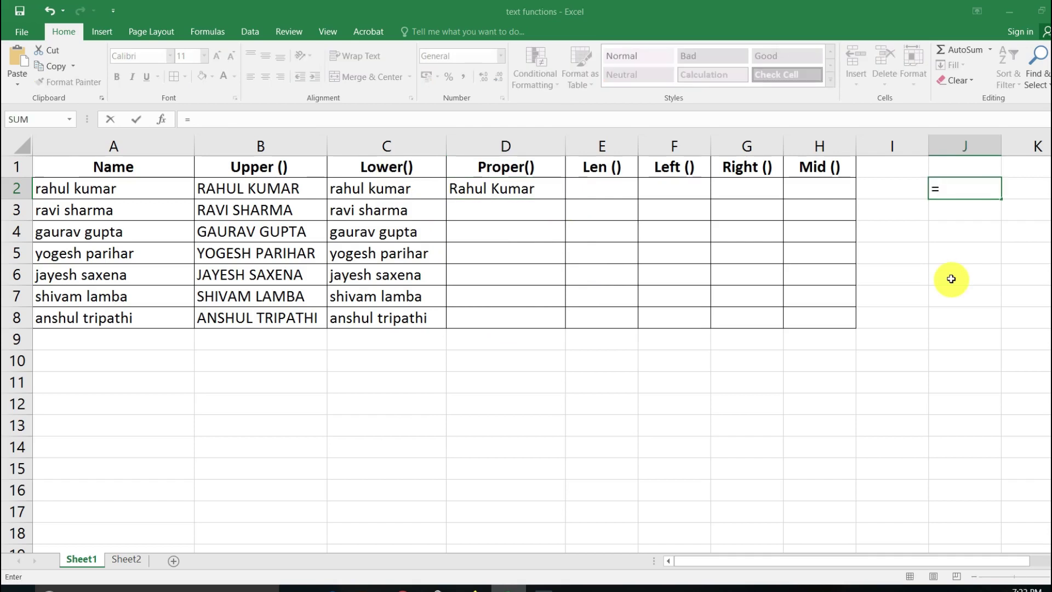
pyautogui.write('proper')
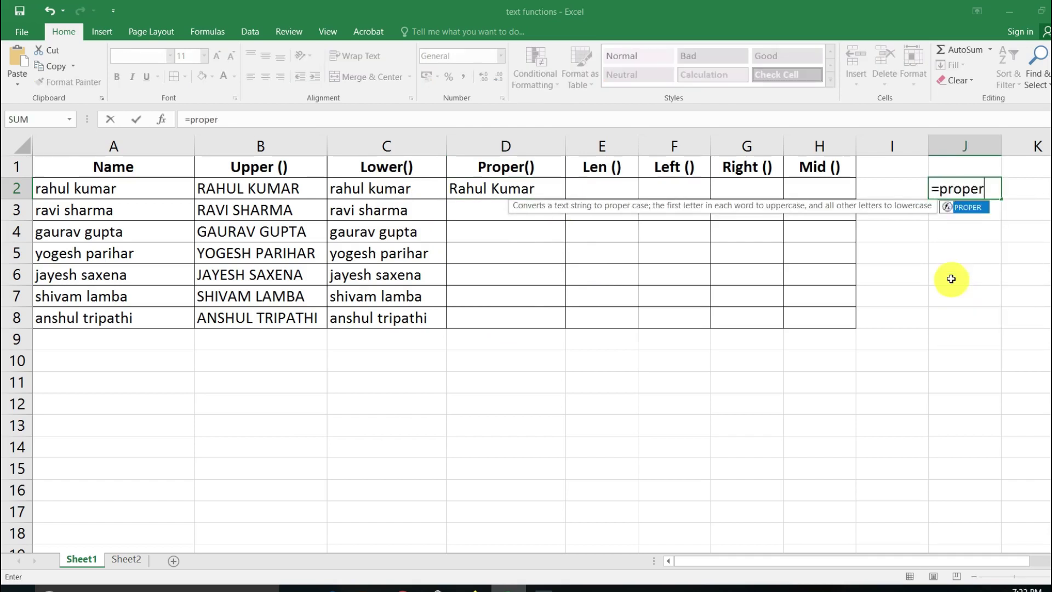
pyautogui.write('(')
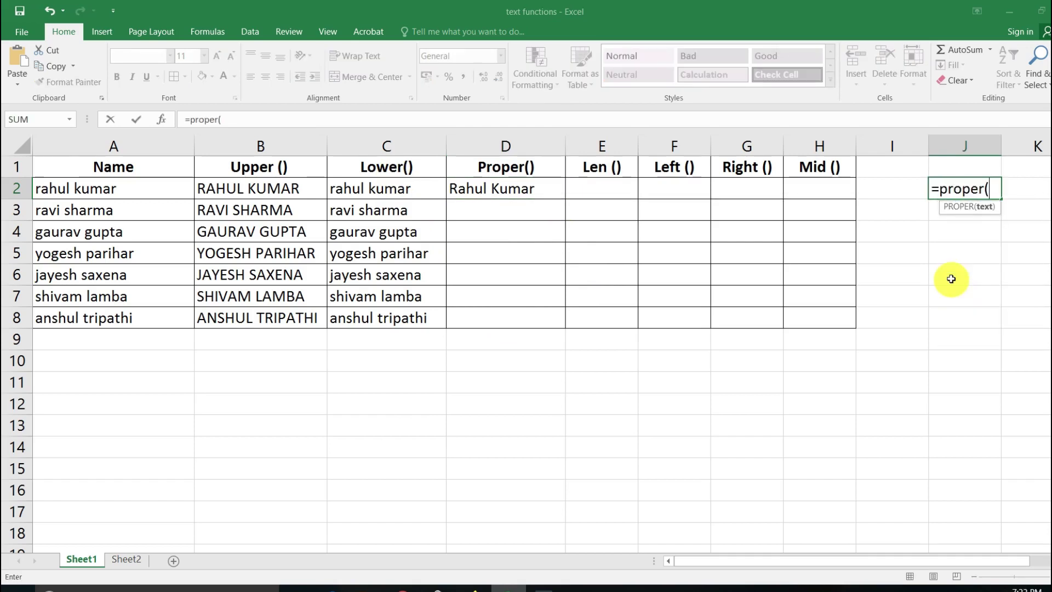
pyautogui.click(109, 188)
pyautogui.write(')')
pyautogui.press('Return')
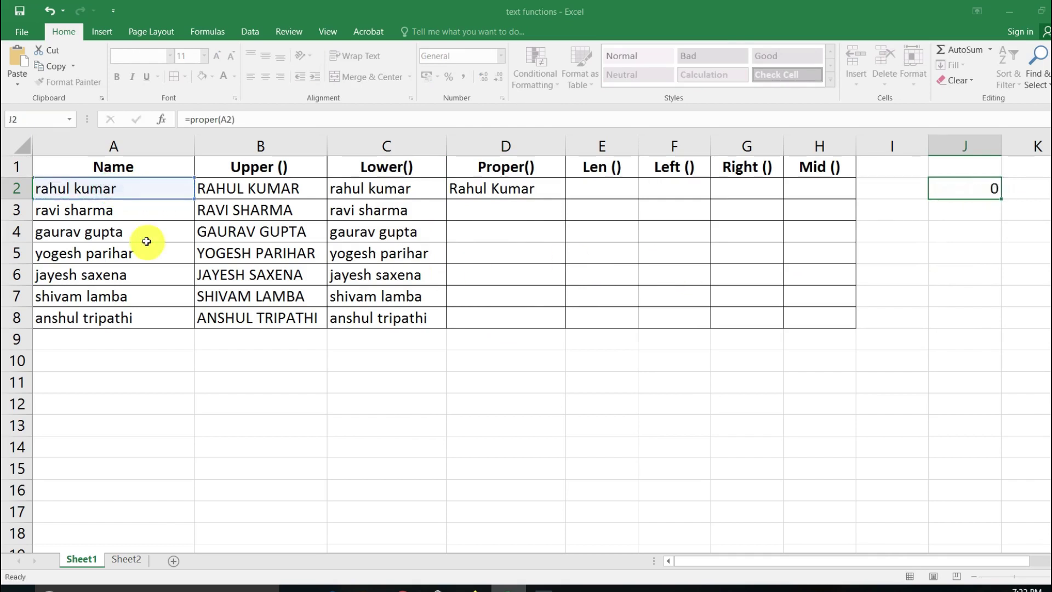
pyautogui.click(986, 195)
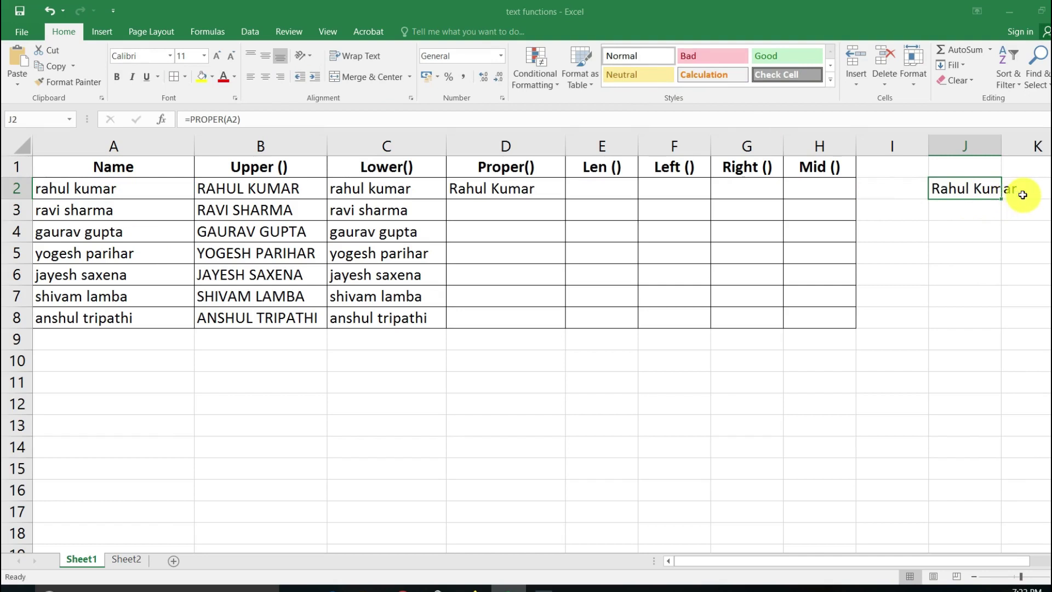
pyautogui.press('Delete')
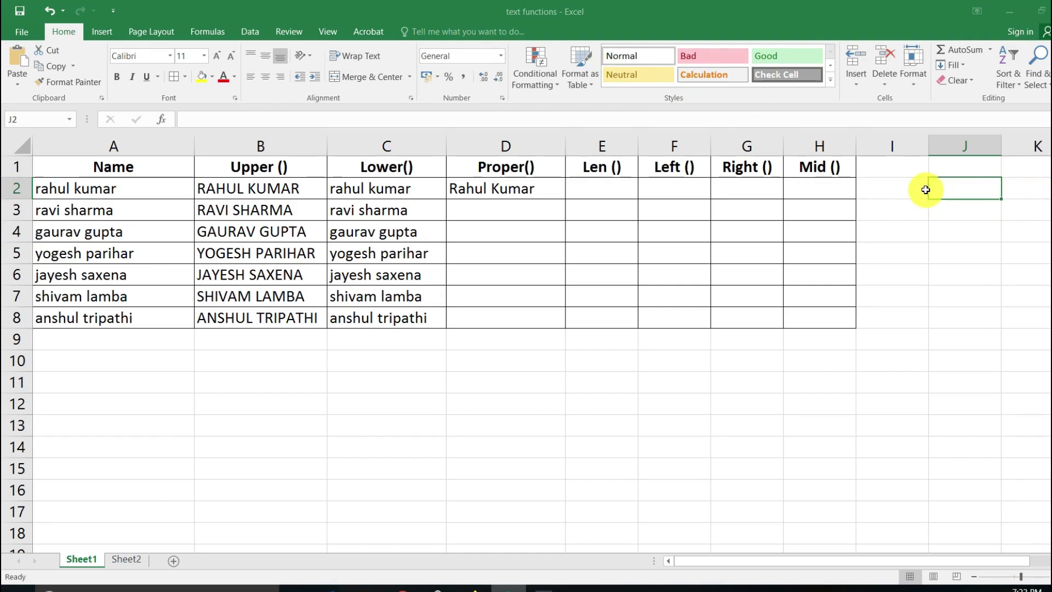
# Fill the PROPER formula from D2 down through D8
pyautogui.click(540, 187)
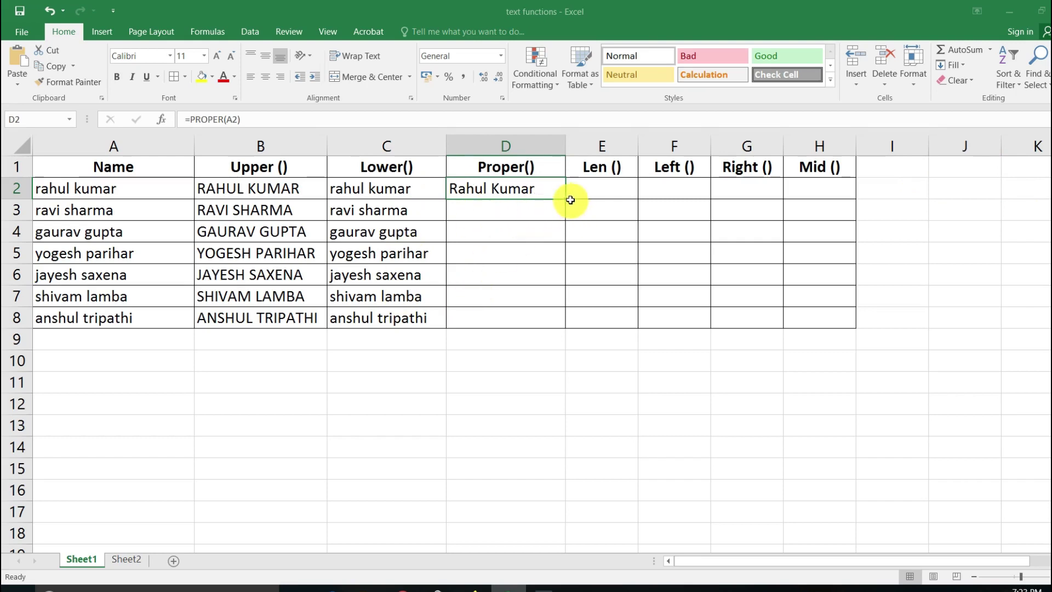
pyautogui.moveTo(567, 200); pyautogui.dragTo(575, 321)
pyautogui.hotkey('ctrl', 'z')
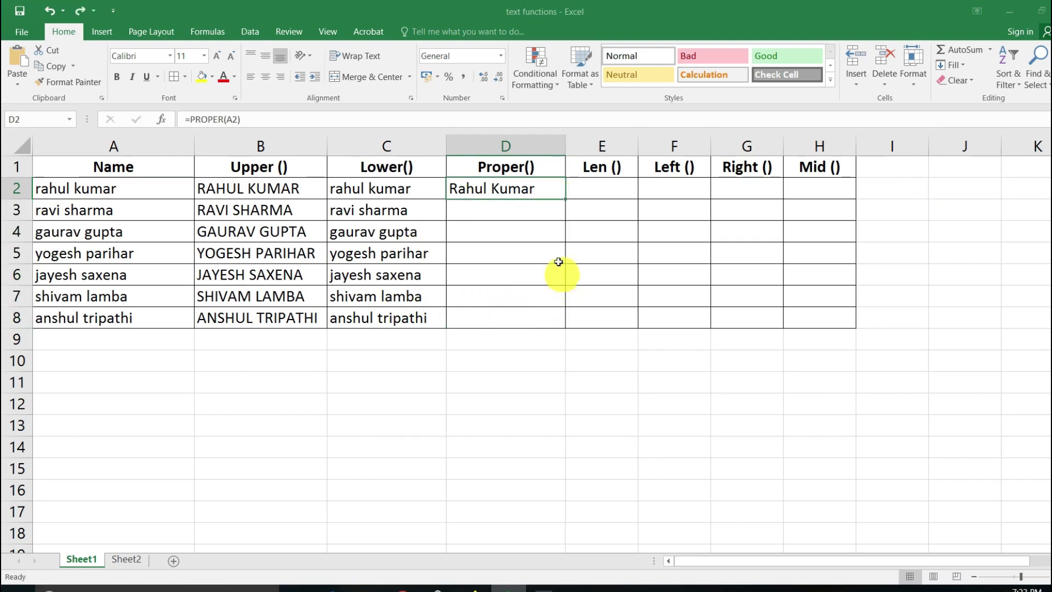
pyautogui.doubleClick(567, 200)
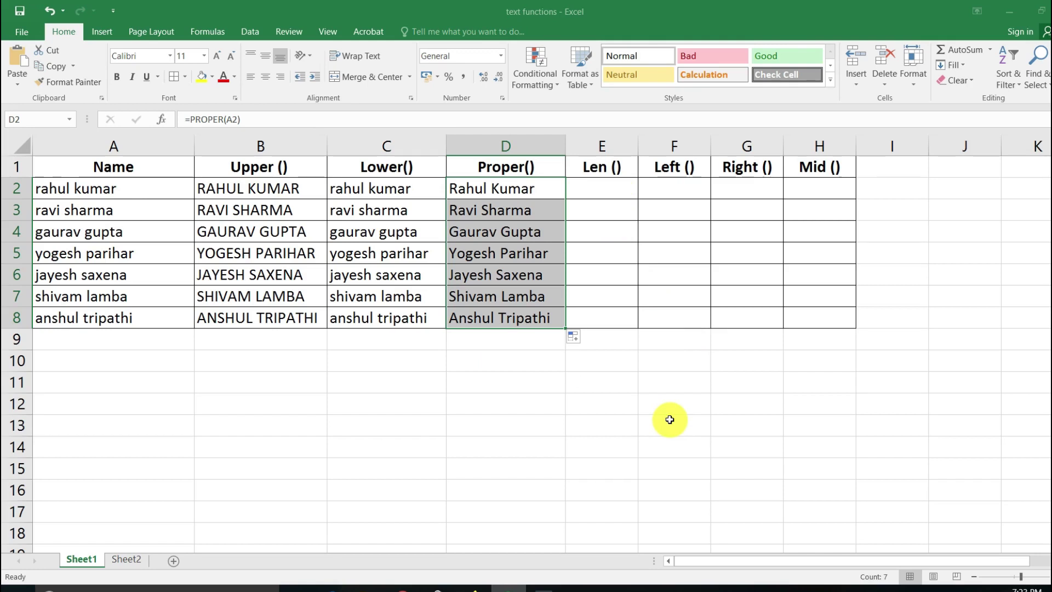
# Enter the formula =len(A2) in cell E2 to count the characters of the first name entry
pyautogui.click(626, 190)
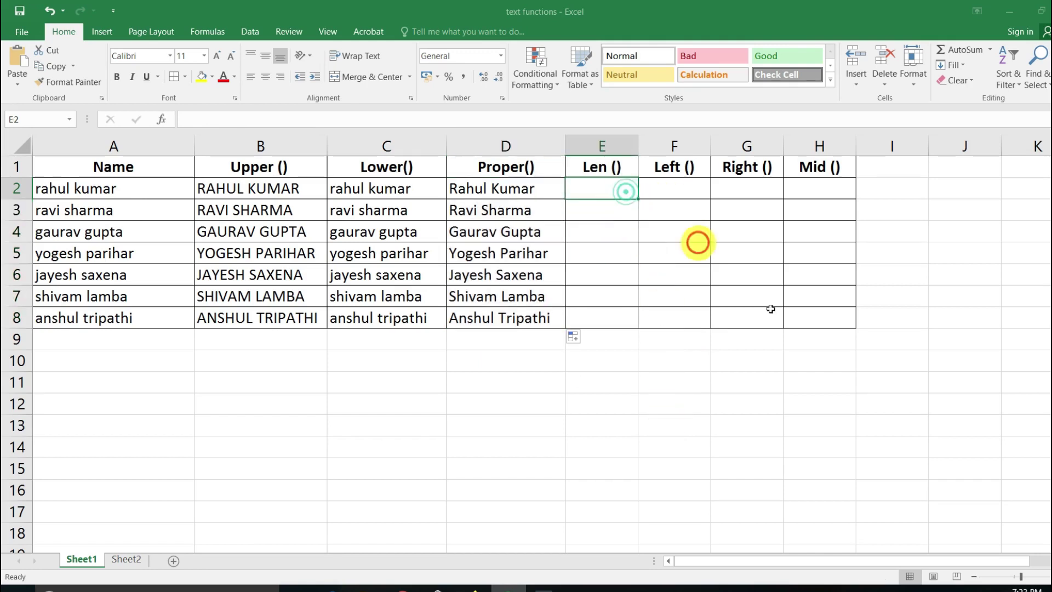
pyautogui.write('=')
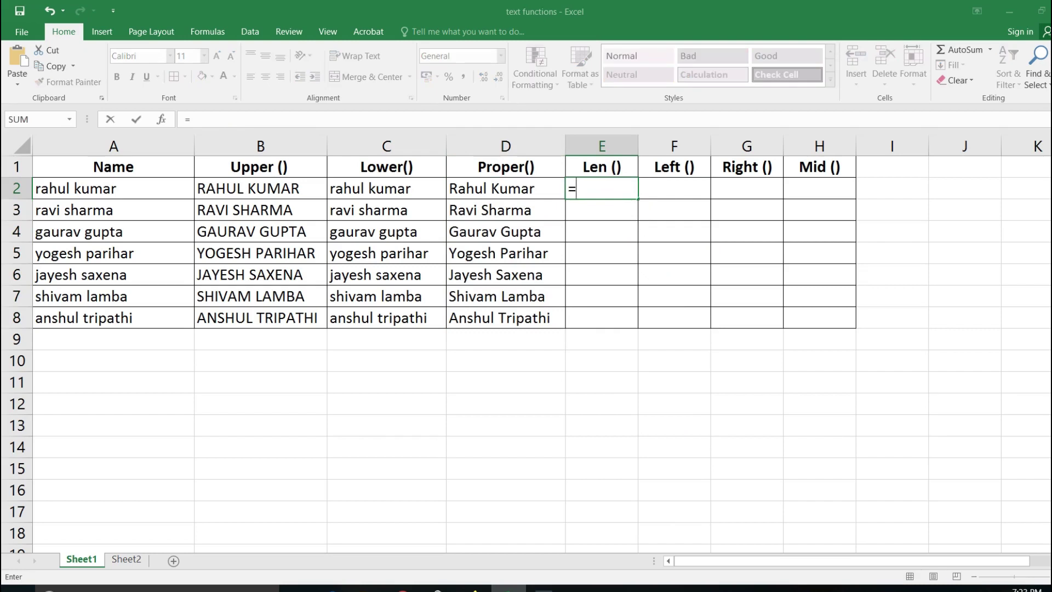
pyautogui.write('len(')
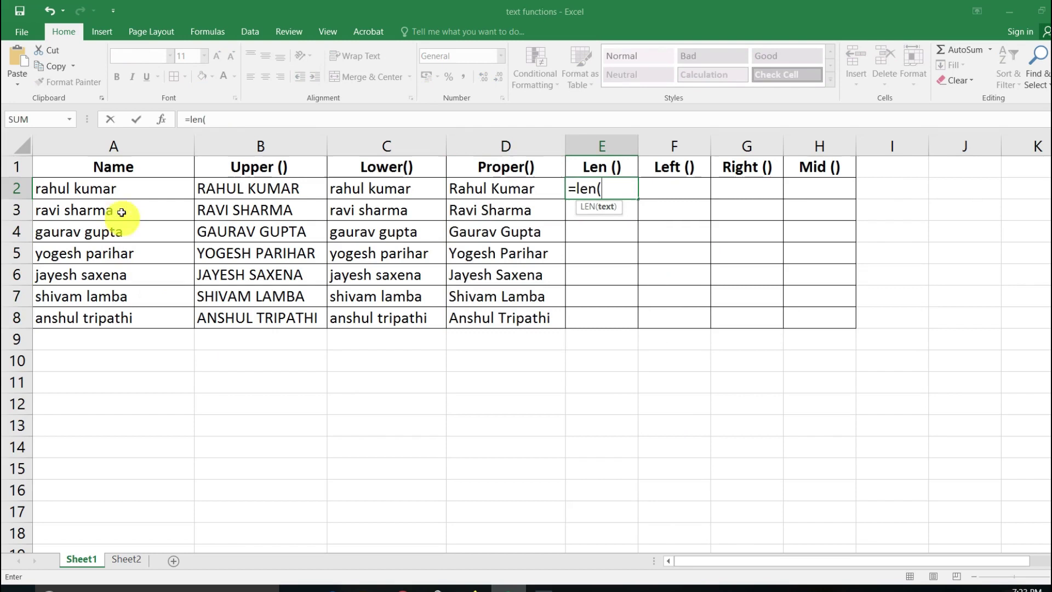
pyautogui.click(123, 186)
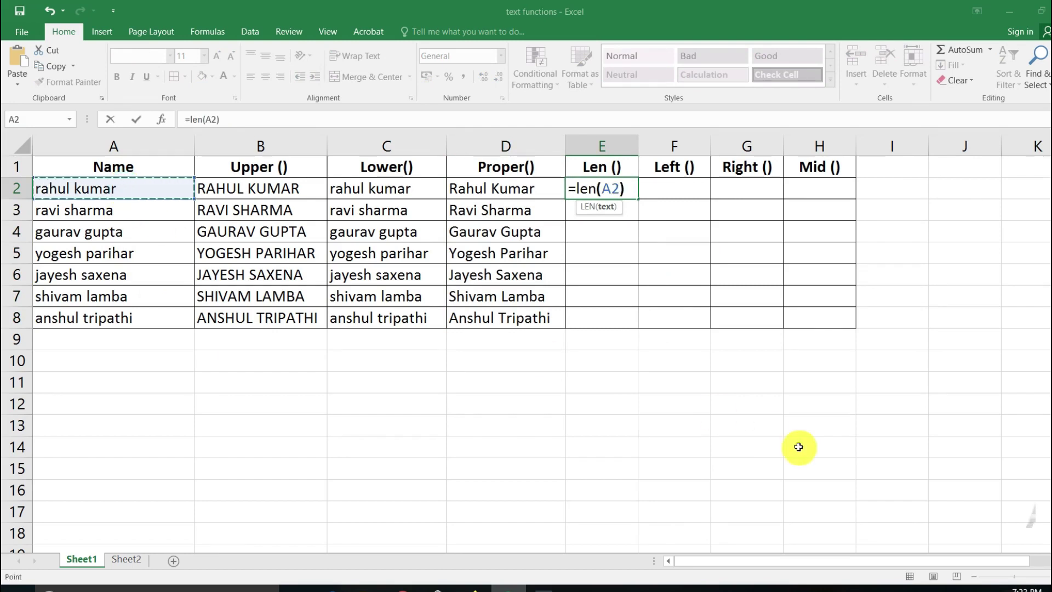
pyautogui.press('Return')
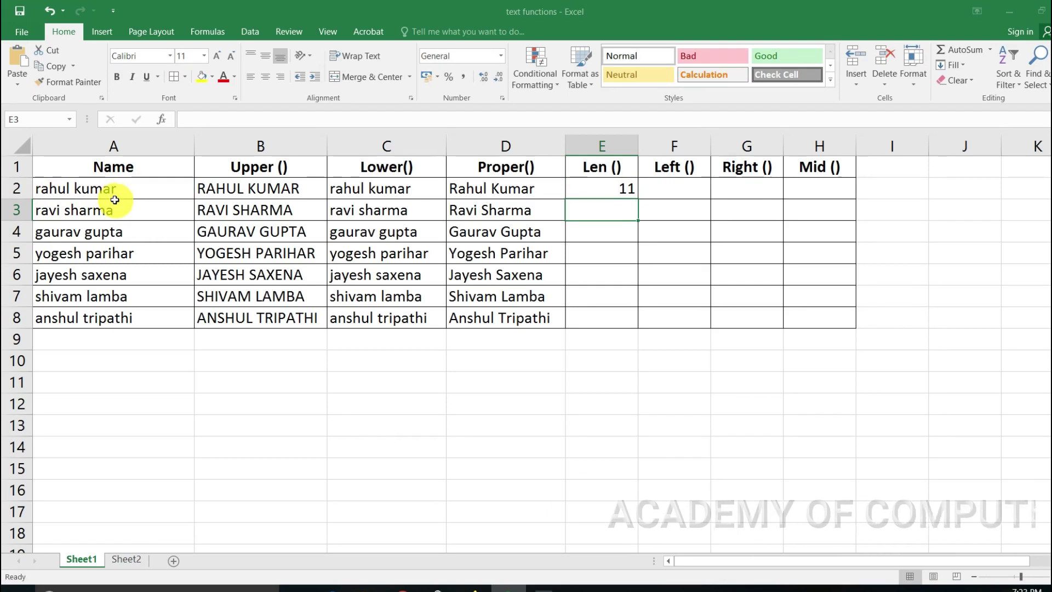
# Remove the space between the two words in cell A2 and undo that edit
pyautogui.doubleClick(73, 189)
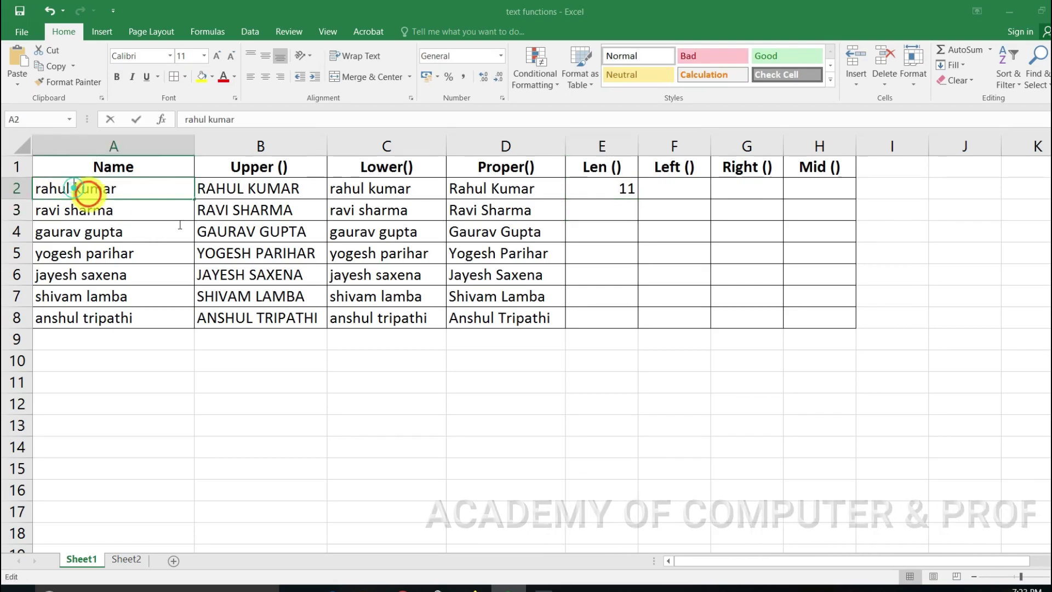
pyautogui.press('BackSpace')
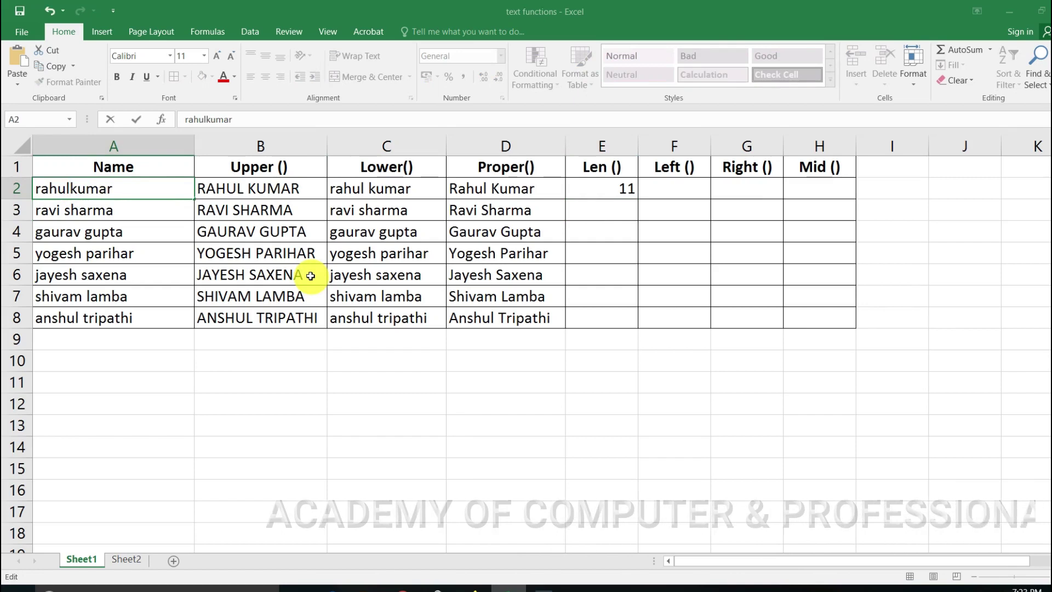
pyautogui.press('Return')
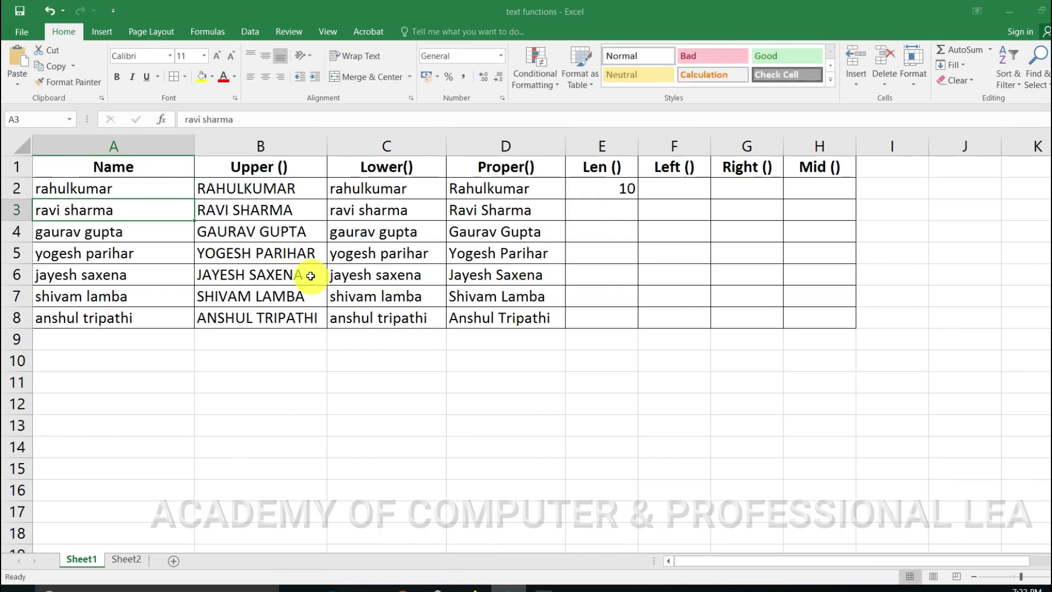
pyautogui.hotkey('ctrl', 'z')
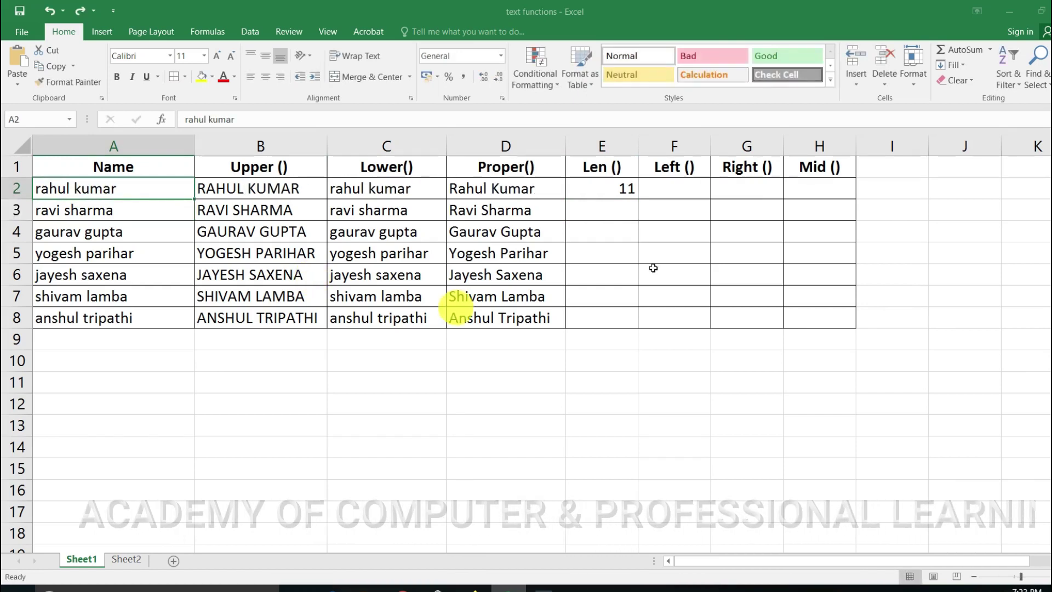
# Fill the LEN formula from E2 down through E8
pyautogui.click(616, 187)
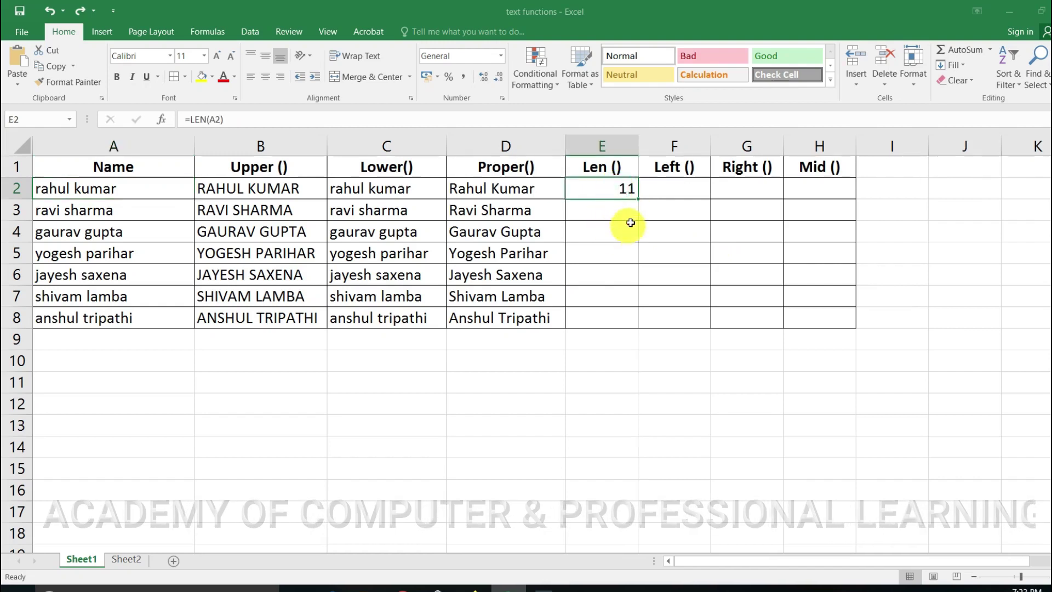
pyautogui.moveTo(640, 200); pyautogui.dragTo(639, 200)
pyautogui.doubleClick(640, 200)
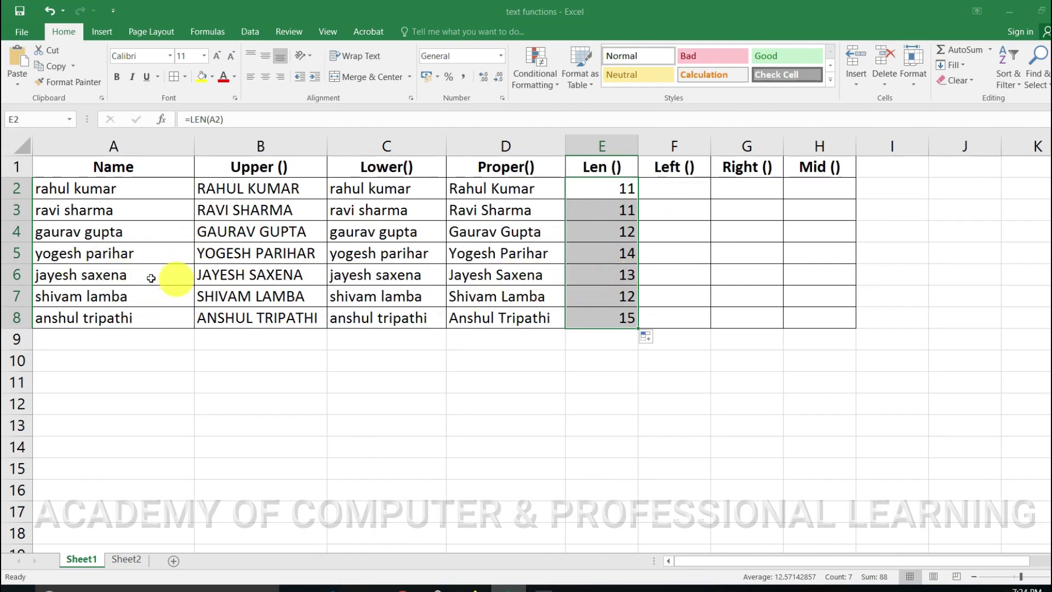
# Enter the formula =left(A2,4) in cell F2 and fill it down through F8
pyautogui.click(685, 190)
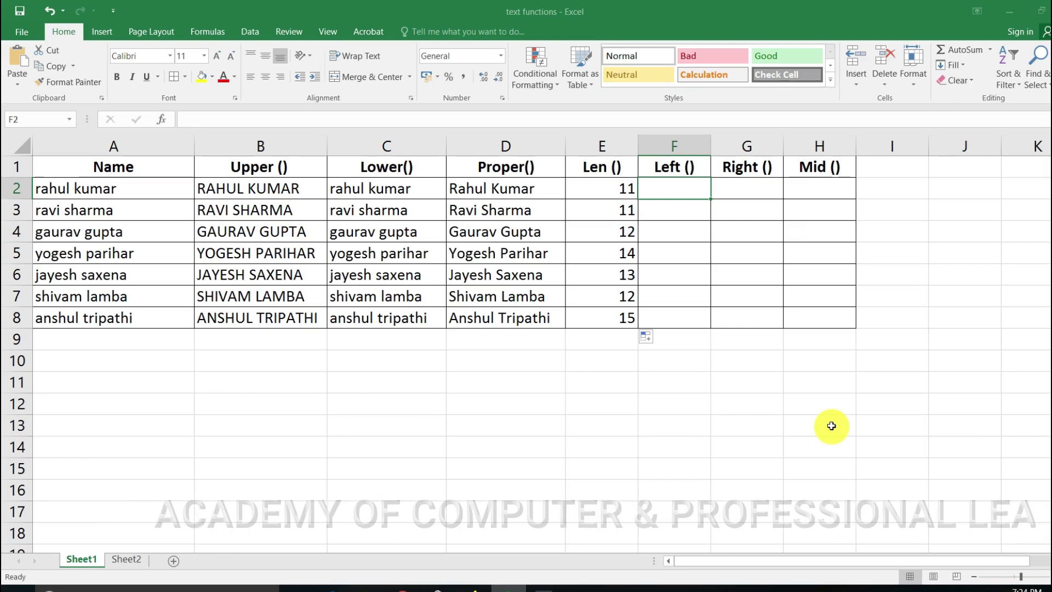
pyautogui.write('=left(')
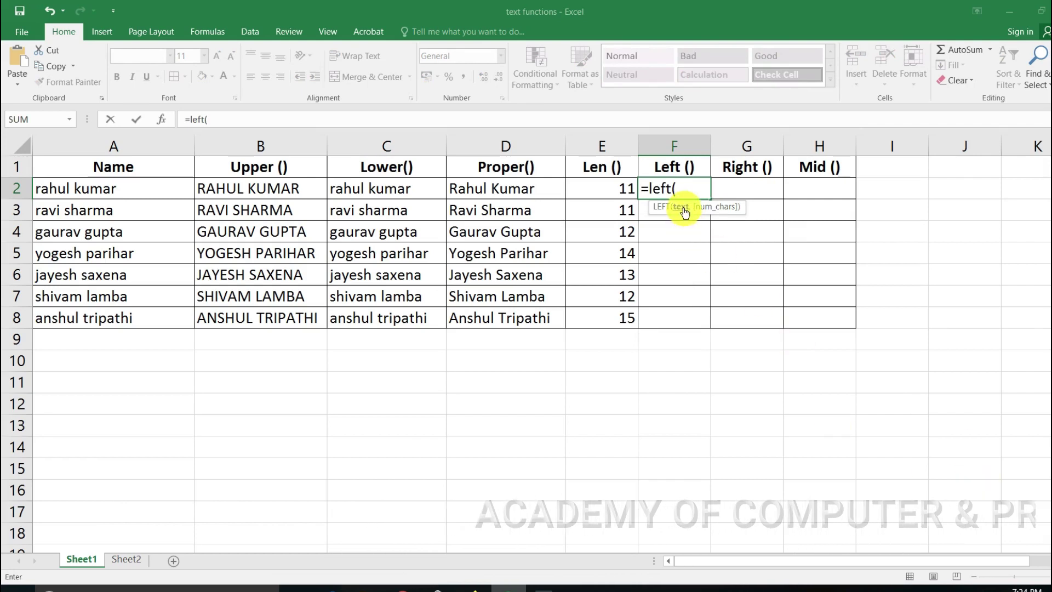
pyautogui.click(135, 183)
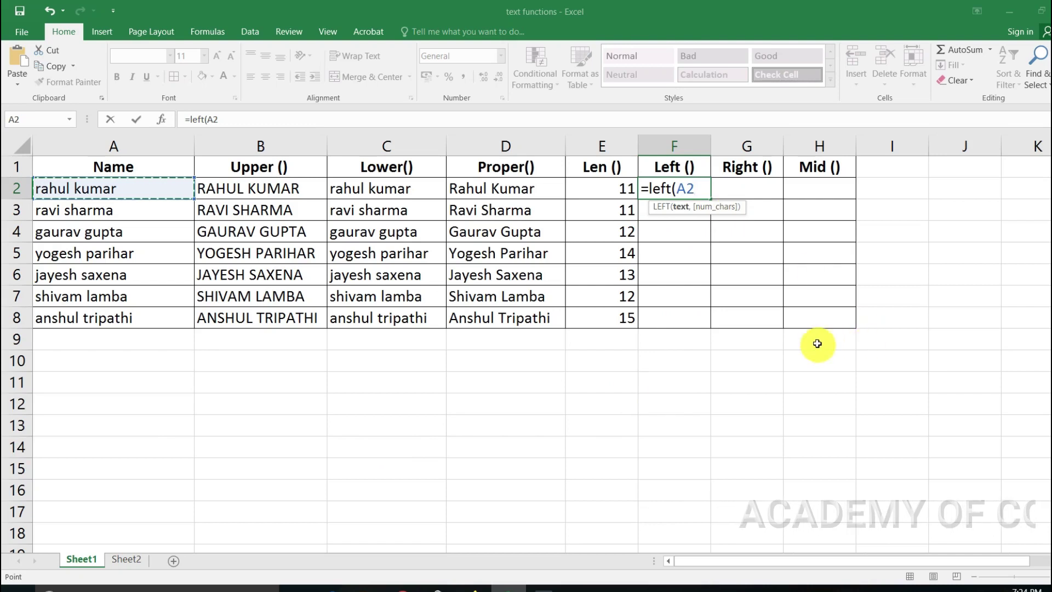
pyautogui.write(',')
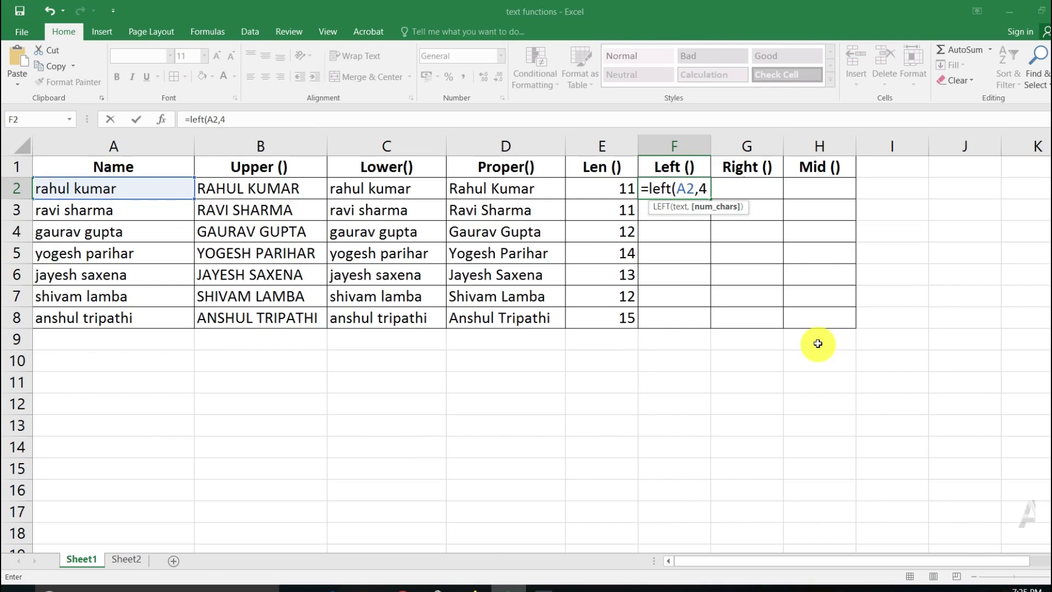
pyautogui.write('4)')
pyautogui.press('Return')
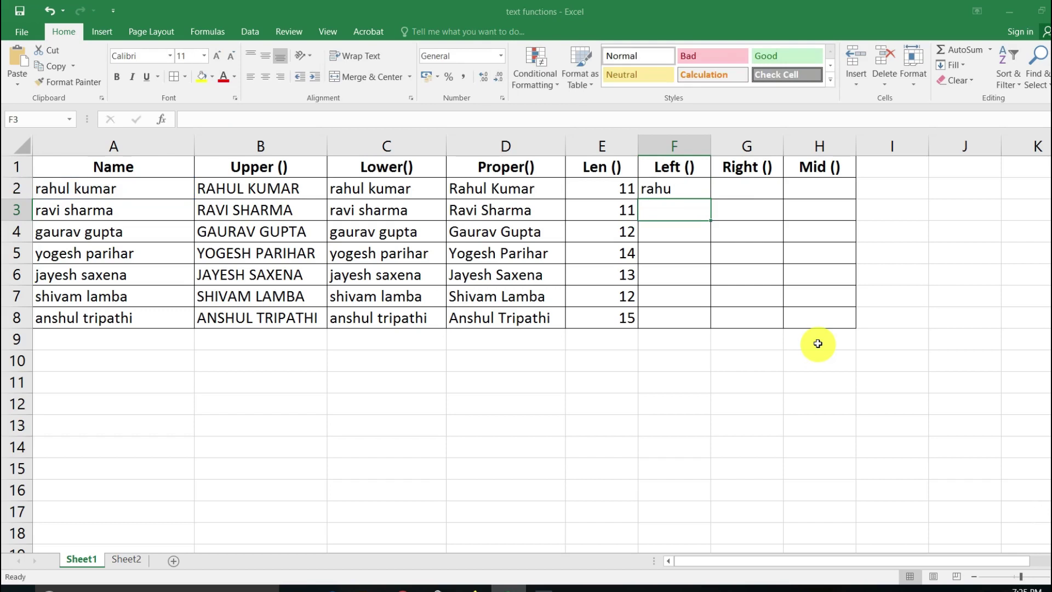
pyautogui.click(687, 190)
pyautogui.moveTo(712, 200); pyautogui.dragTo(711, 327)
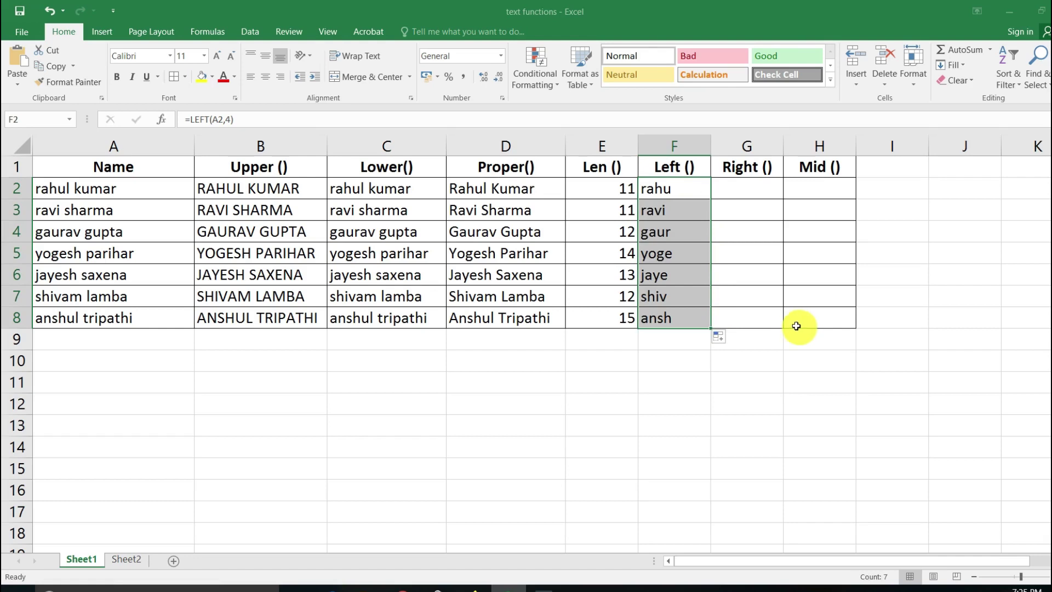
# Change the character count of the LEFT formula in F2 to 6 and refill the column down through F8
pyautogui.doubleClick(692, 191)
pyautogui.click(681, 207)
pyautogui.doubleClick(712, 189)
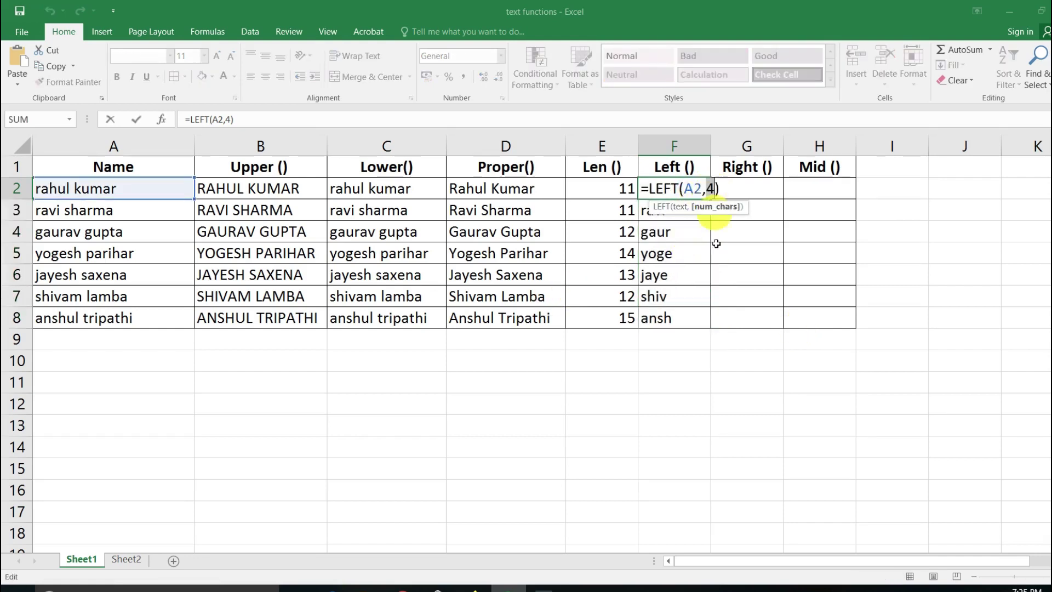
pyautogui.write('5')
pyautogui.press('Return')
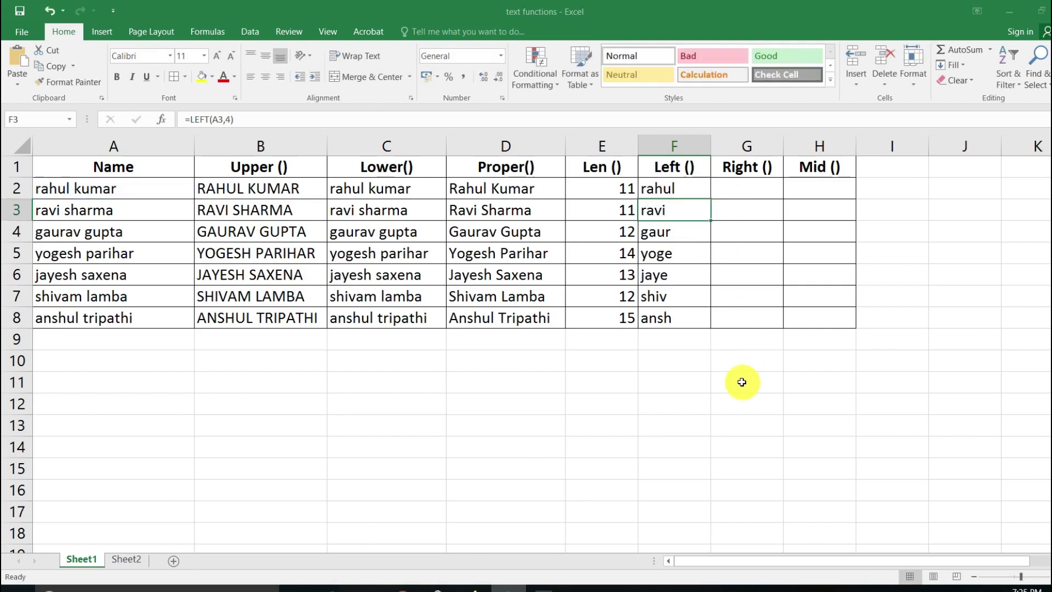
pyautogui.click(696, 191)
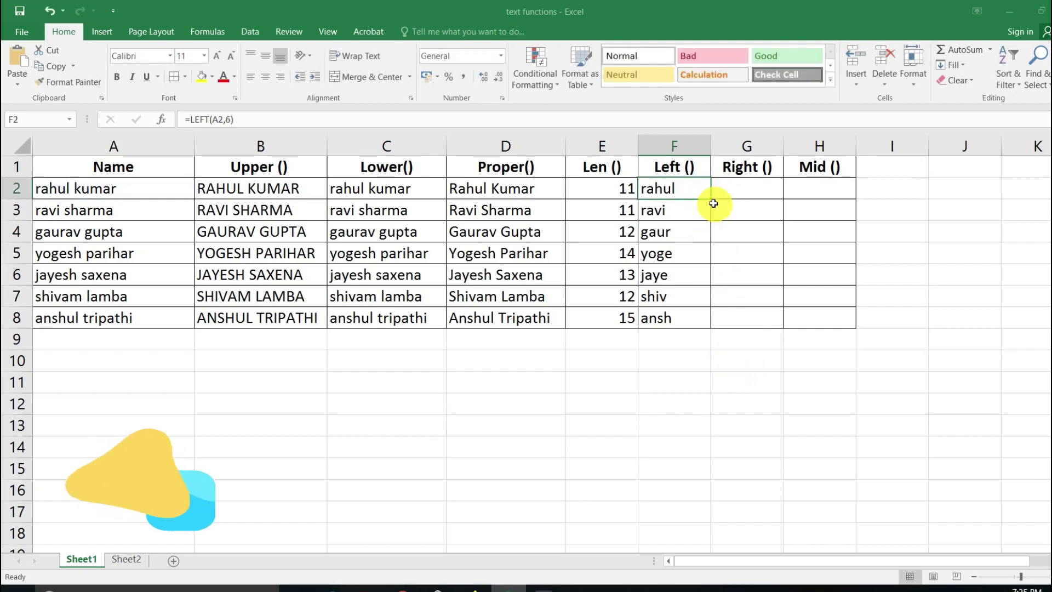
pyautogui.moveTo(710, 199); pyautogui.dragTo(710, 326)
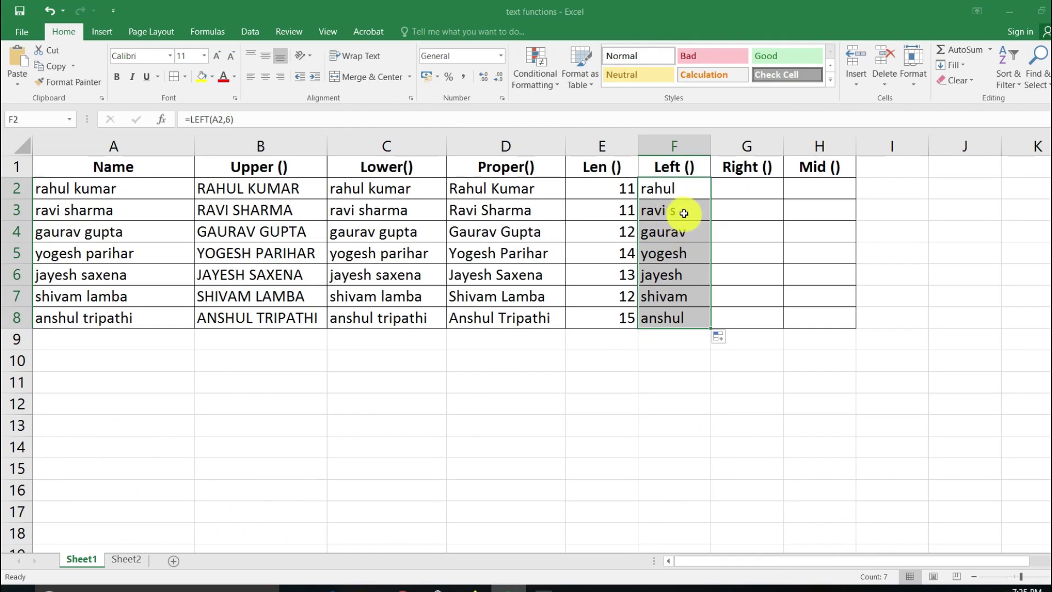
# Enter a RIGHT formula in cell G2 that returns the last 3 characters of A2
pyautogui.click(749, 216)
pyautogui.click(750, 188)
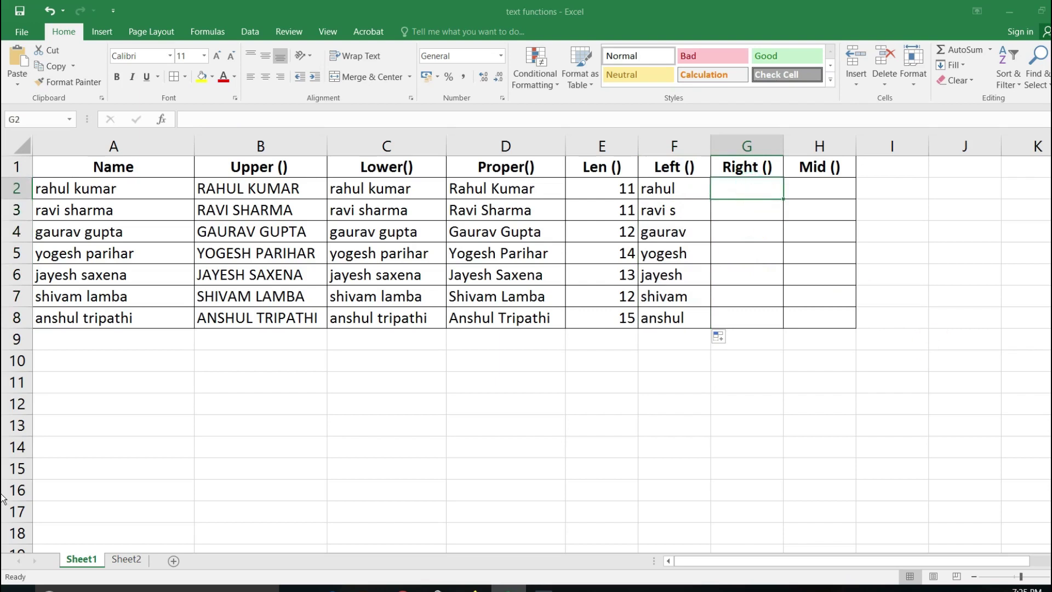
pyautogui.write('=ri')
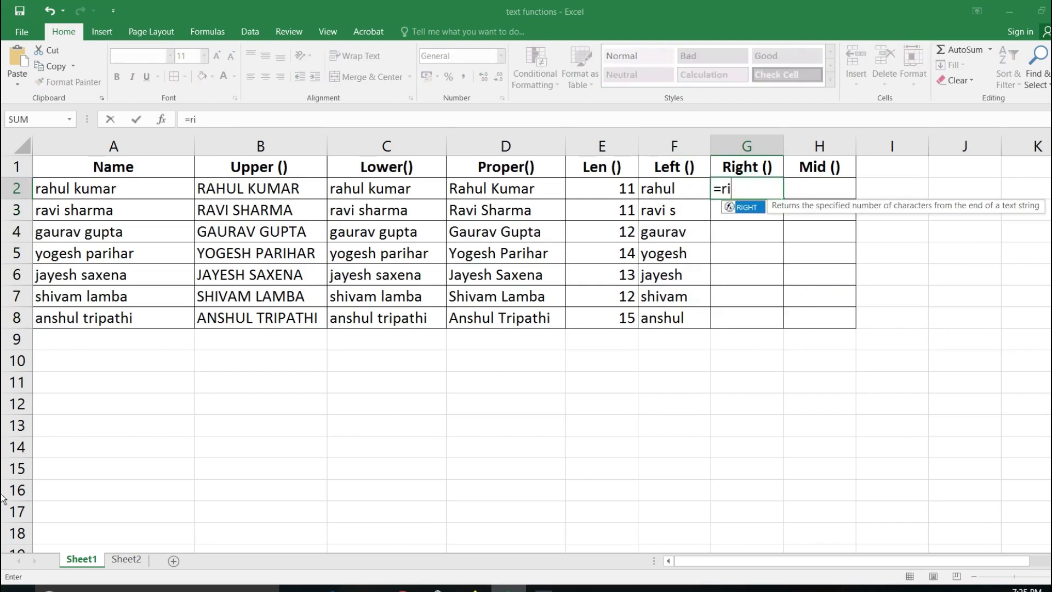
pyautogui.write('ght(')
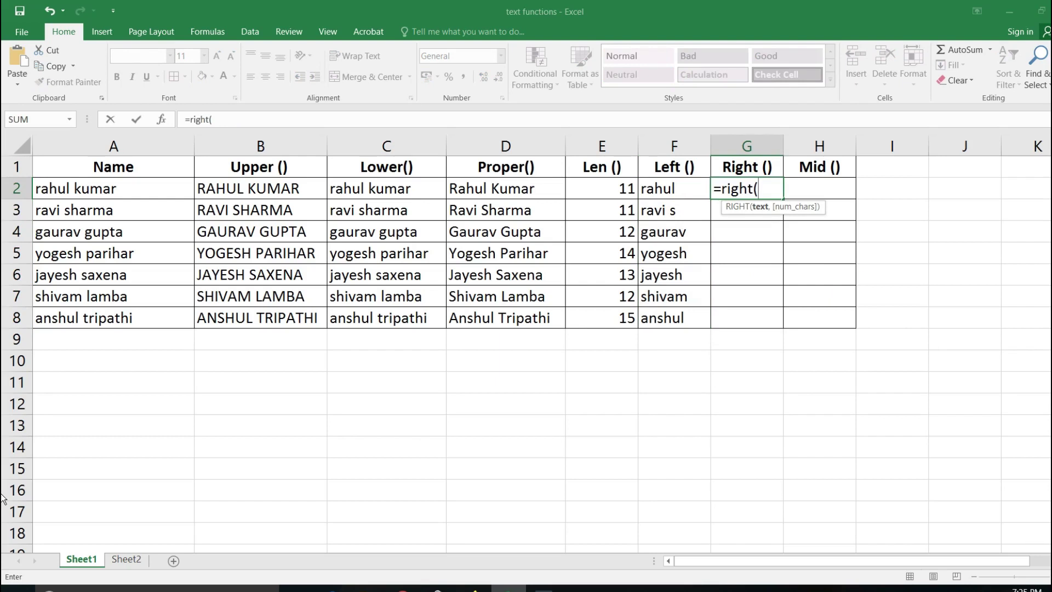
pyautogui.write('a2,')
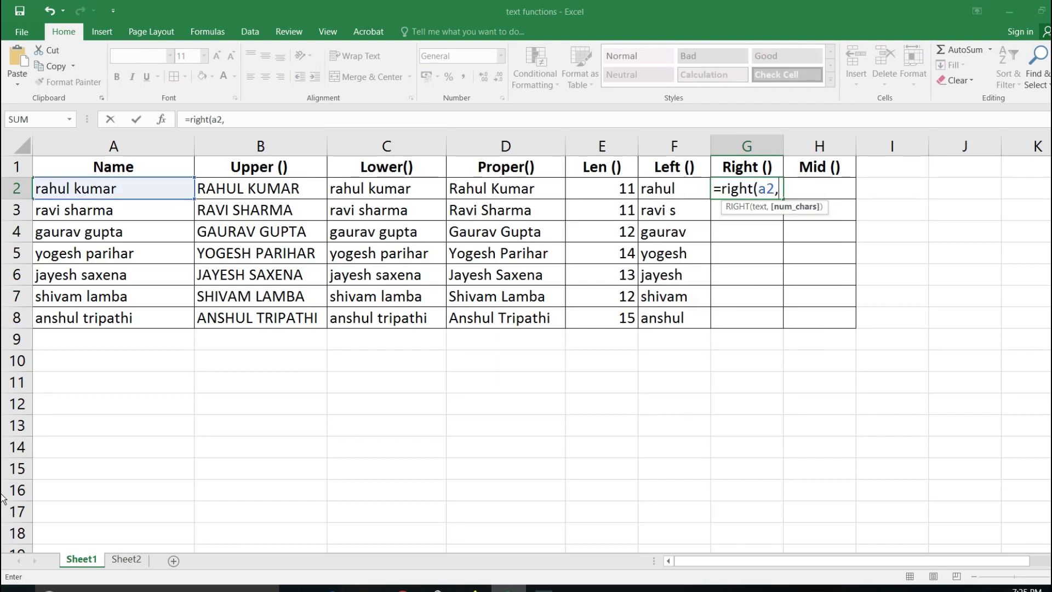
pyautogui.write(')')
pyautogui.press('Return')
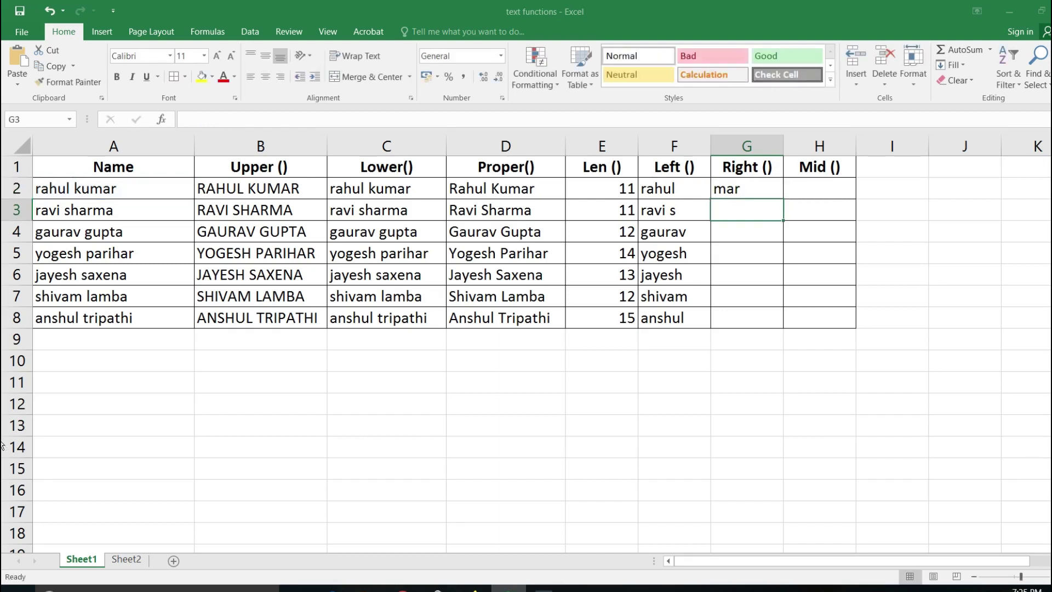
# Fill the RIGHT formula from G2 down through G8
pyautogui.click(759, 192)
pyautogui.moveTo(783, 200); pyautogui.dragTo(775, 324)
pyautogui.click(891, 296)
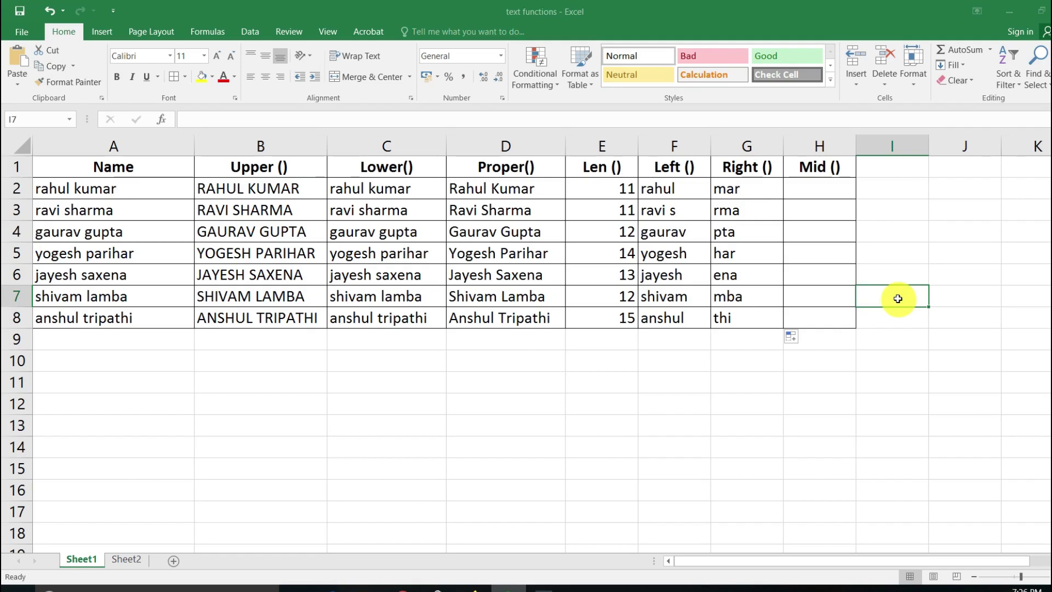
pyautogui.click(819, 189)
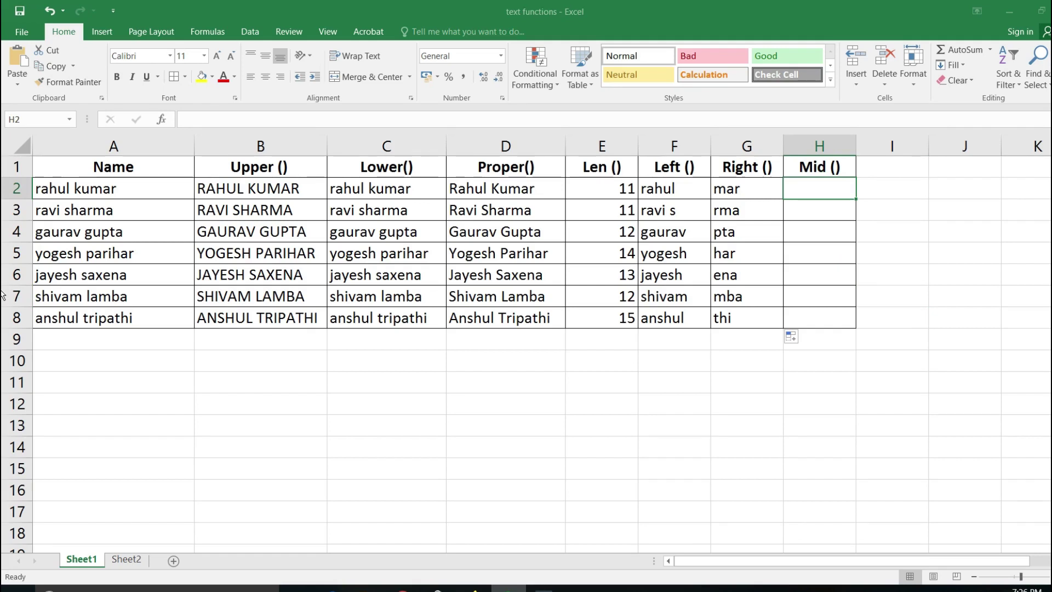
pyautogui.write('=')
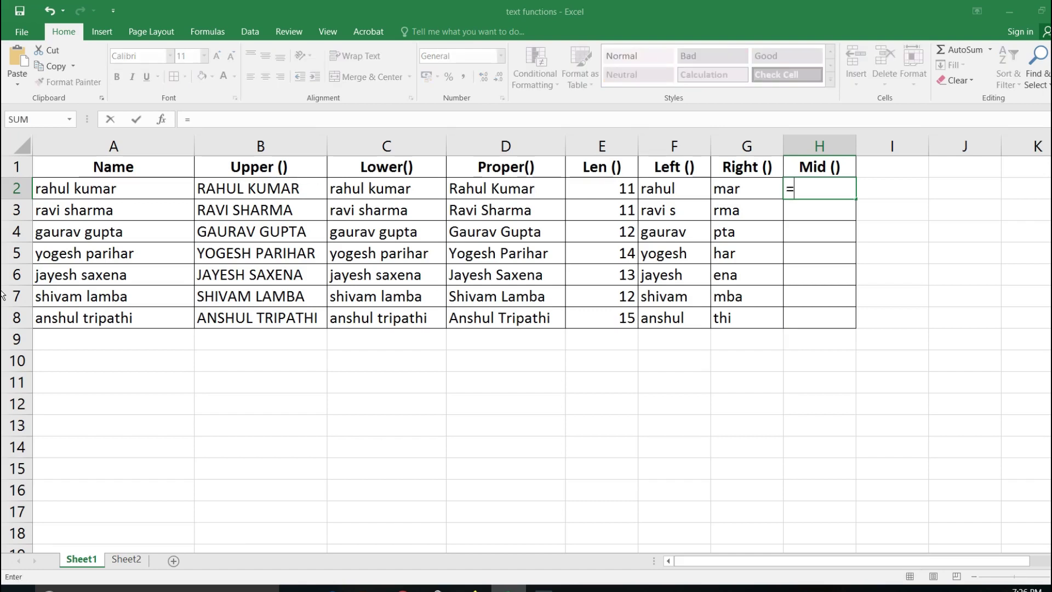
pyautogui.write('mid(')
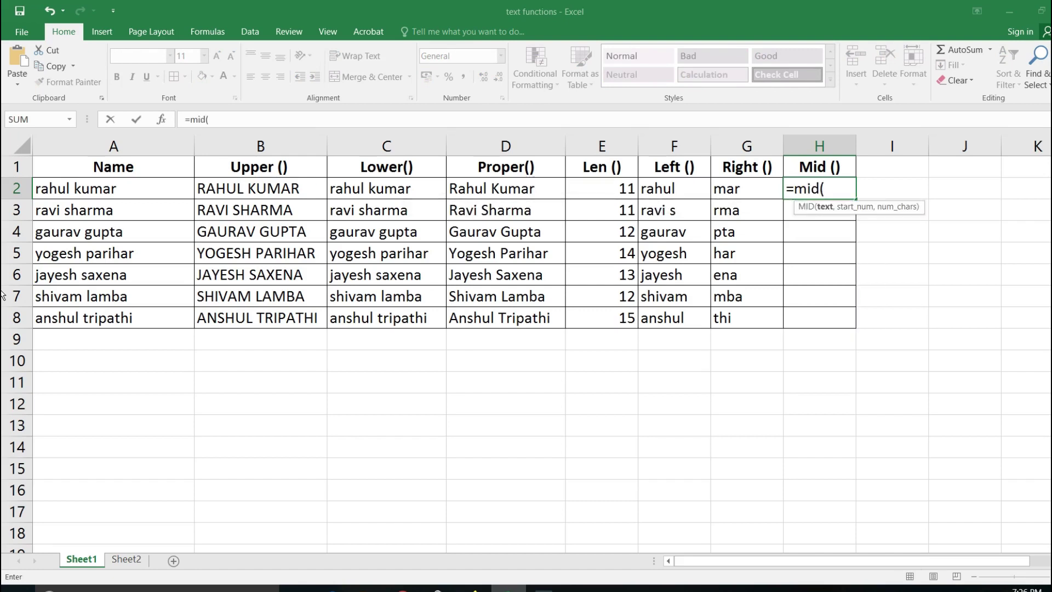
pyautogui.write('a')
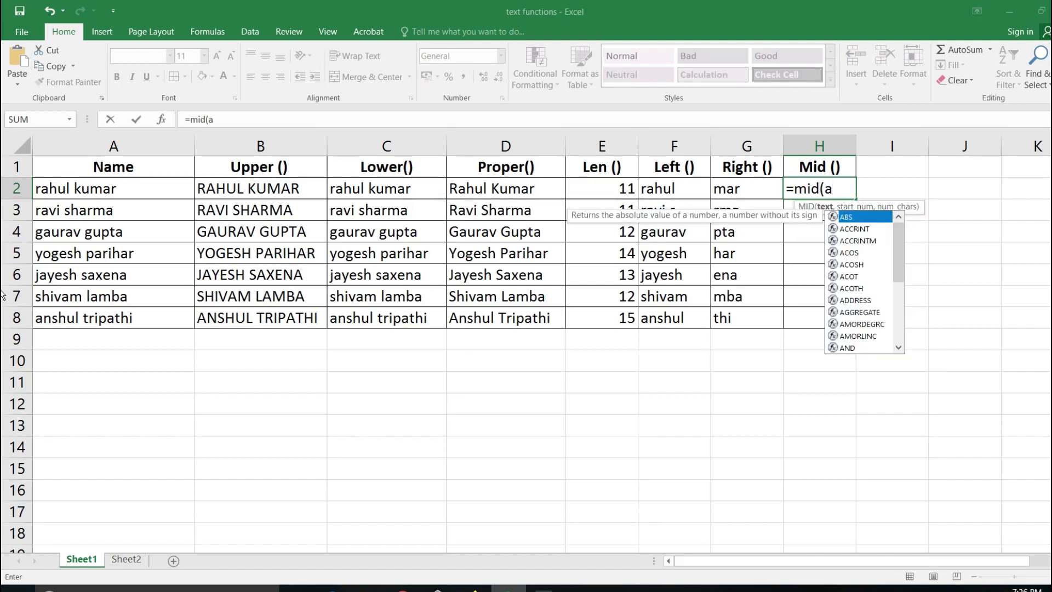
pyautogui.write('2')
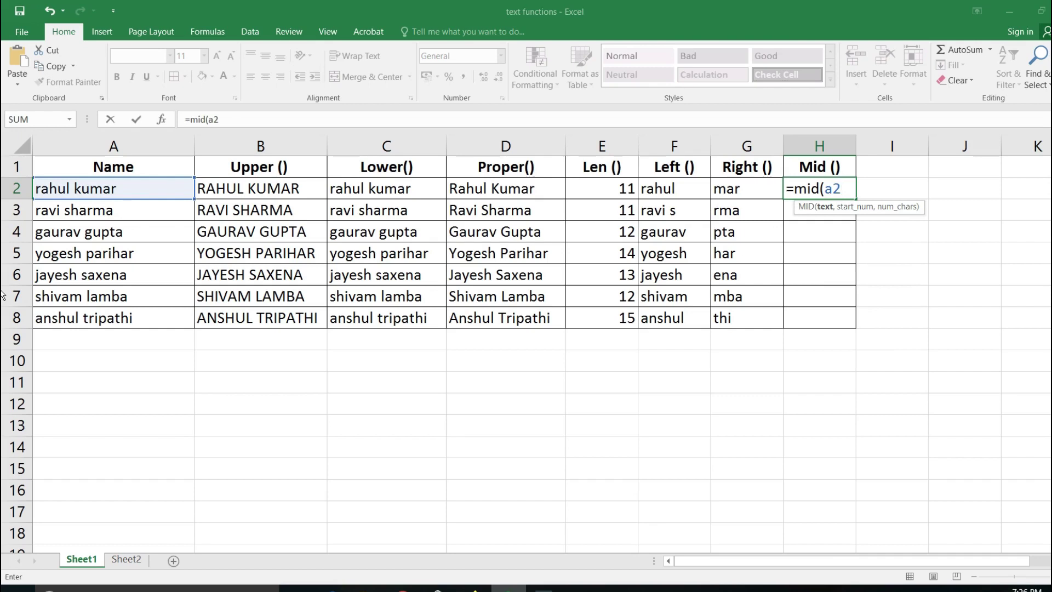
pyautogui.write(',')
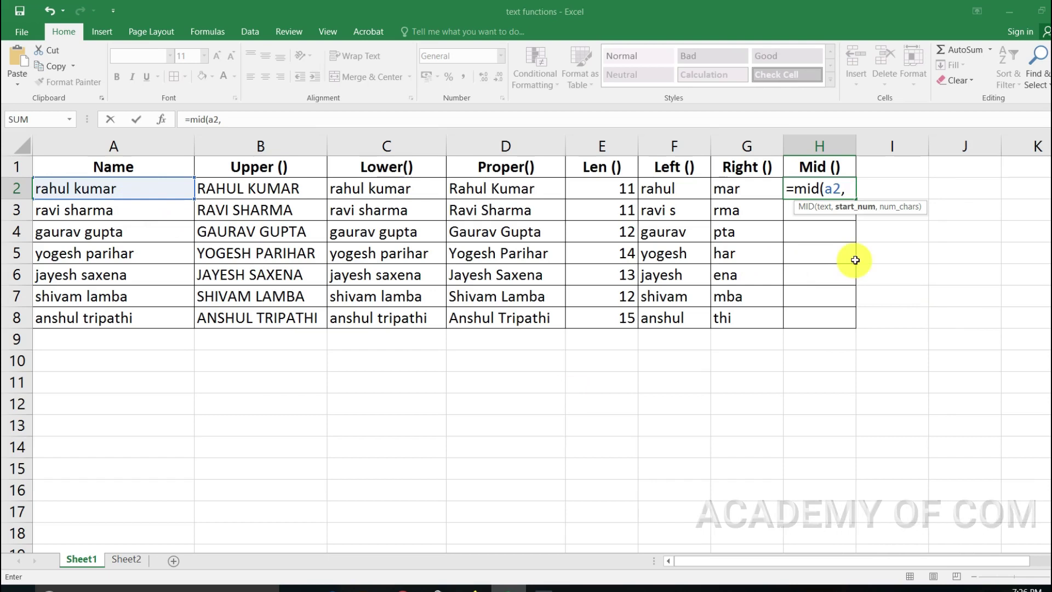
pyautogui.press('Escape')
# Enter the formula =mid(a2,4,4) in cell H2 to extract four characters of the name starting at the fourth
pyautogui.keyDown('ctrl'); pyautogui.scroll(1, 687, 207); pyautogui.keyUp('ctrl')
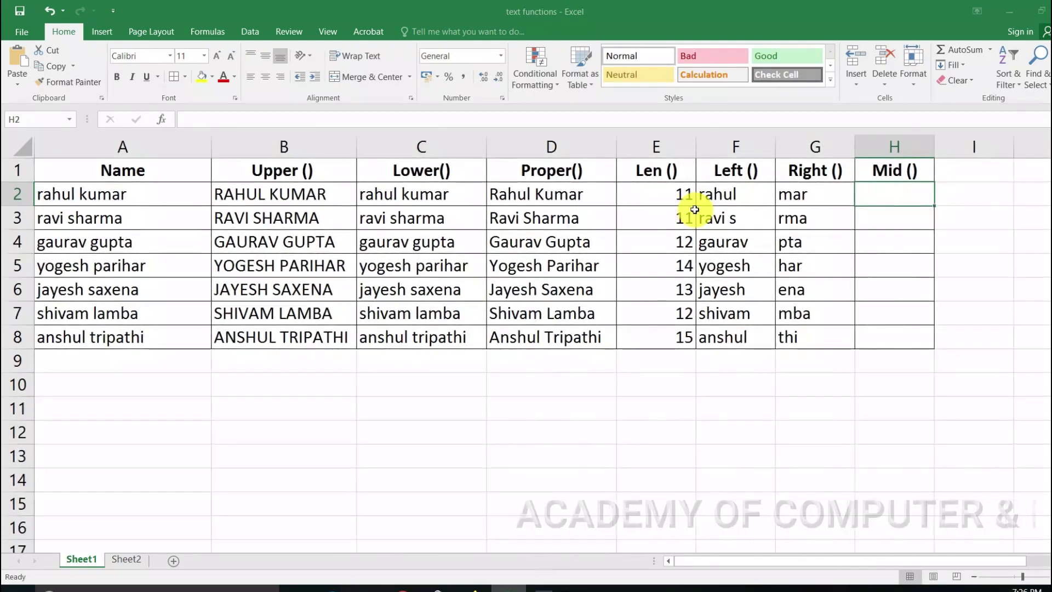
pyautogui.keyDown('ctrl'); pyautogui.scroll(2, 693, 211); pyautogui.keyUp('ctrl')
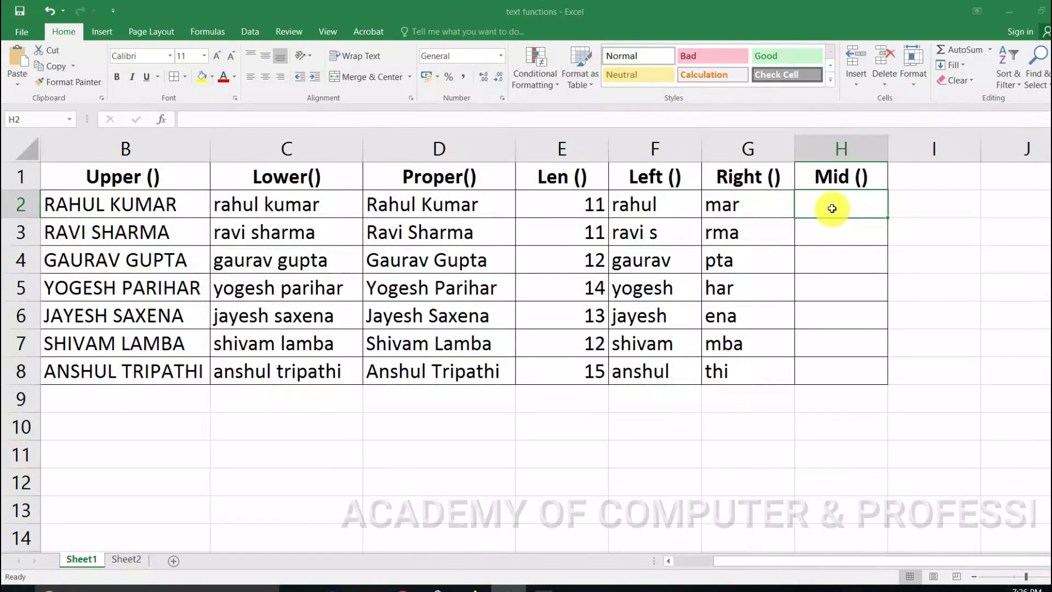
pyautogui.click(669, 560)
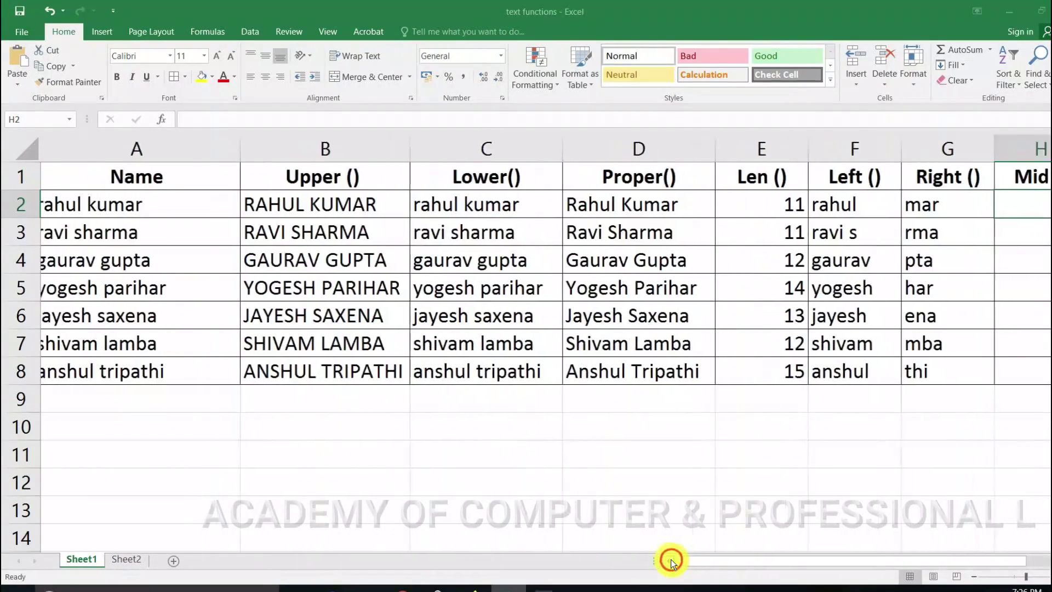
pyautogui.keyDown('ctrl'); pyautogui.scroll(-1, 954, 258); pyautogui.keyUp('ctrl')
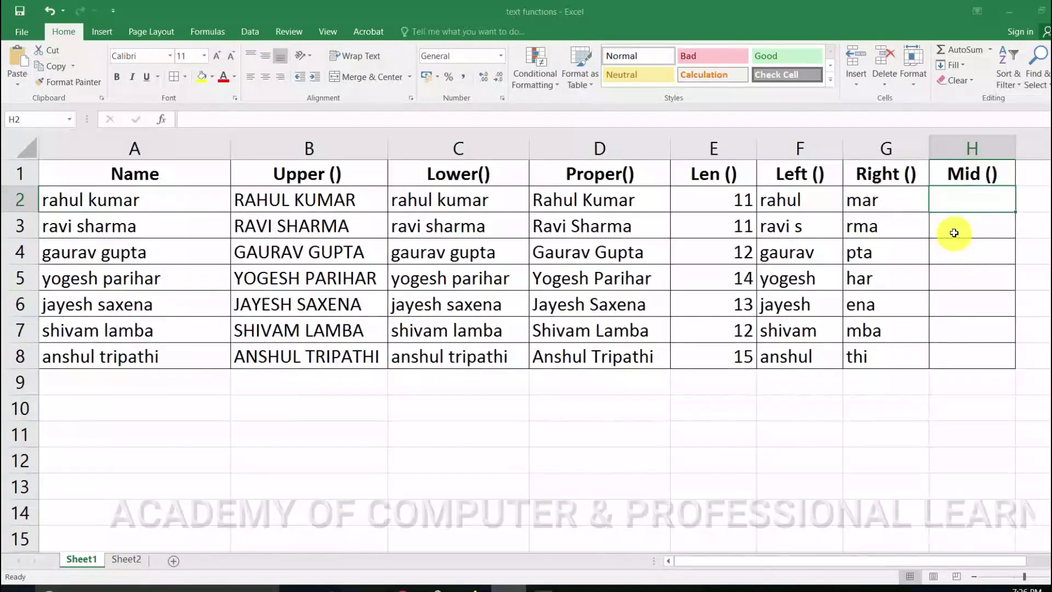
pyautogui.write('=m')
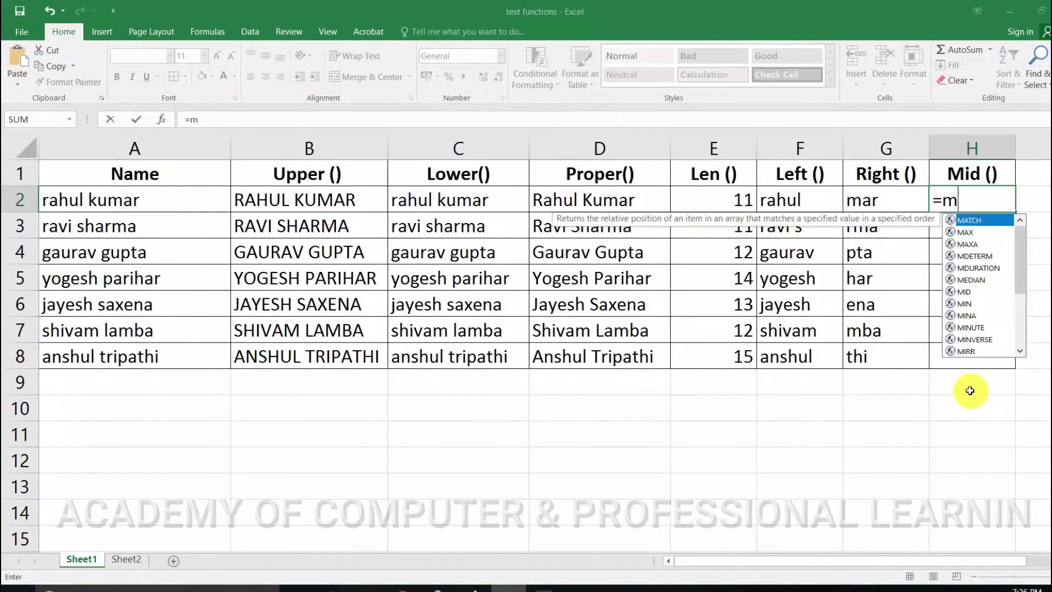
pyautogui.write('id(a2')
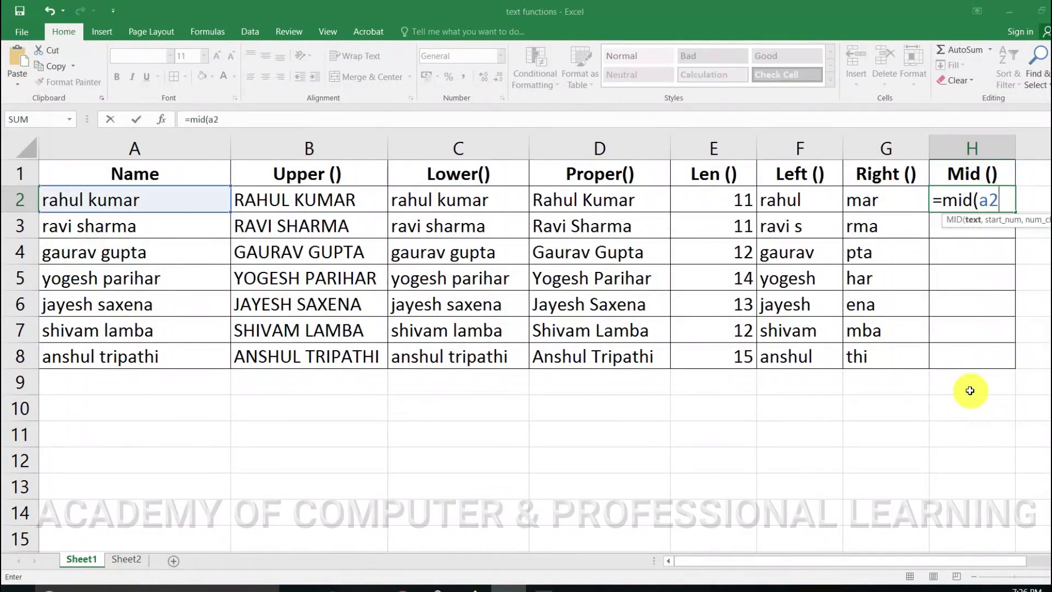
pyautogui.write(',')
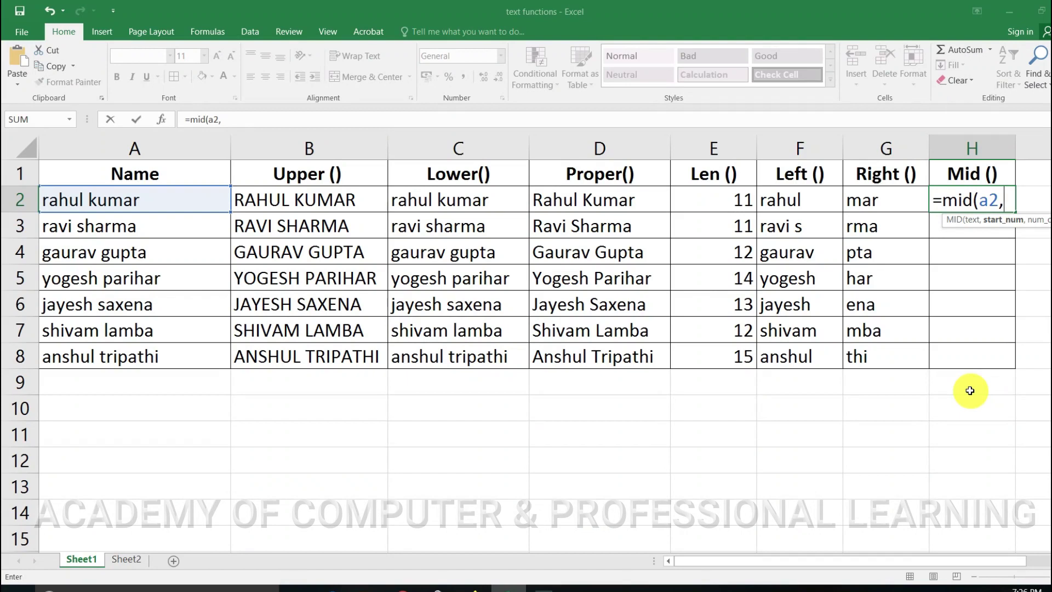
pyautogui.write('4')
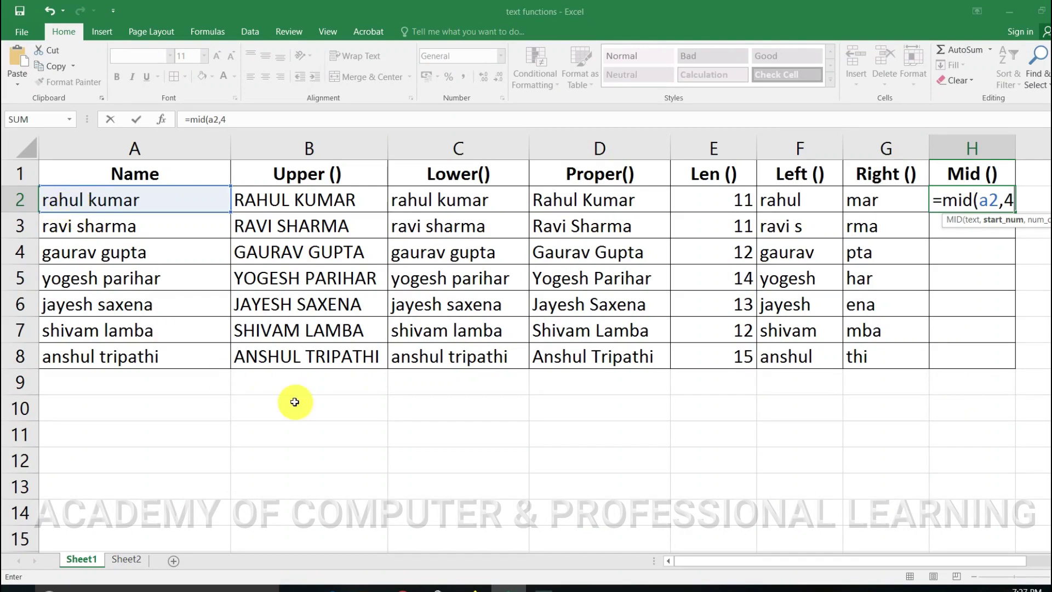
pyautogui.write(',')
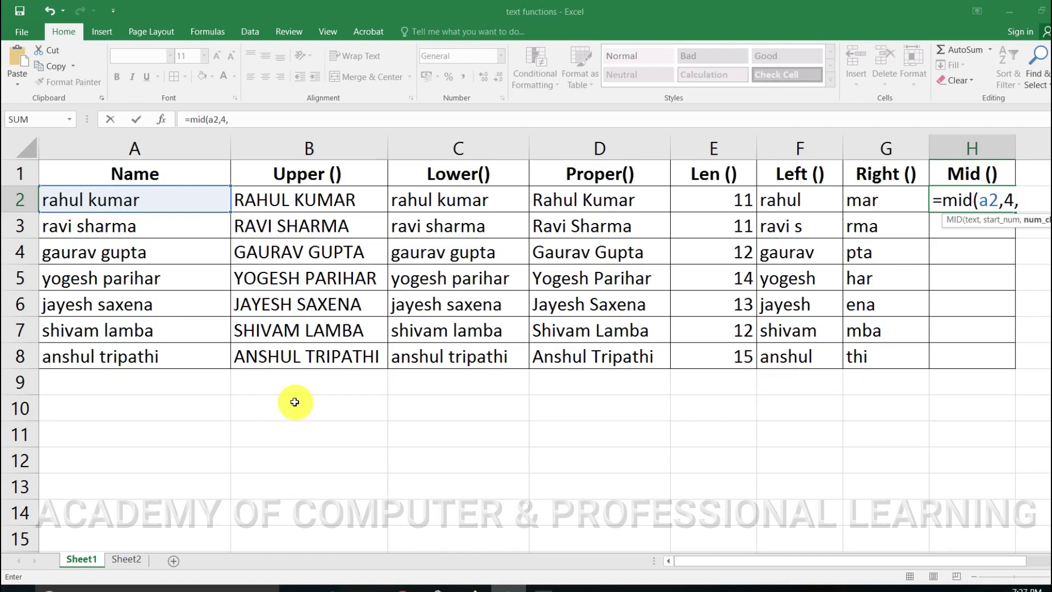
pyautogui.write('4')
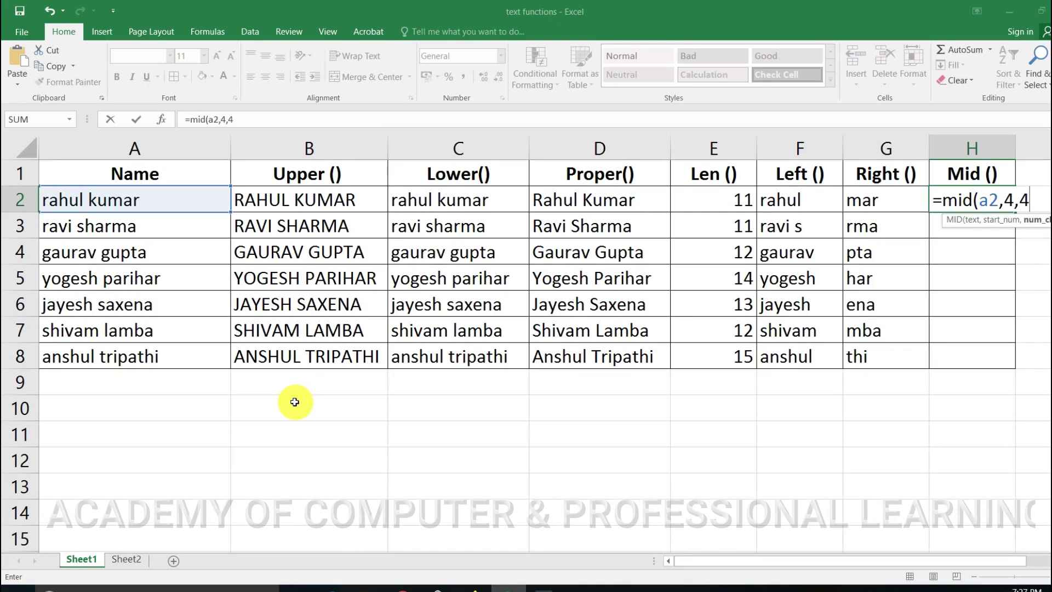
pyautogui.write(')')
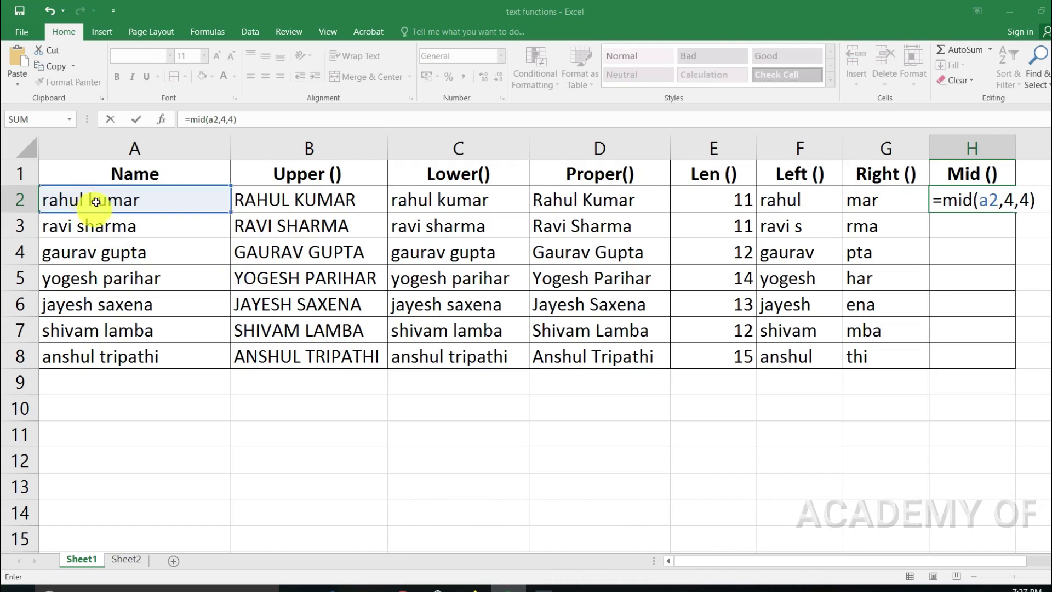
pyautogui.press('Return')
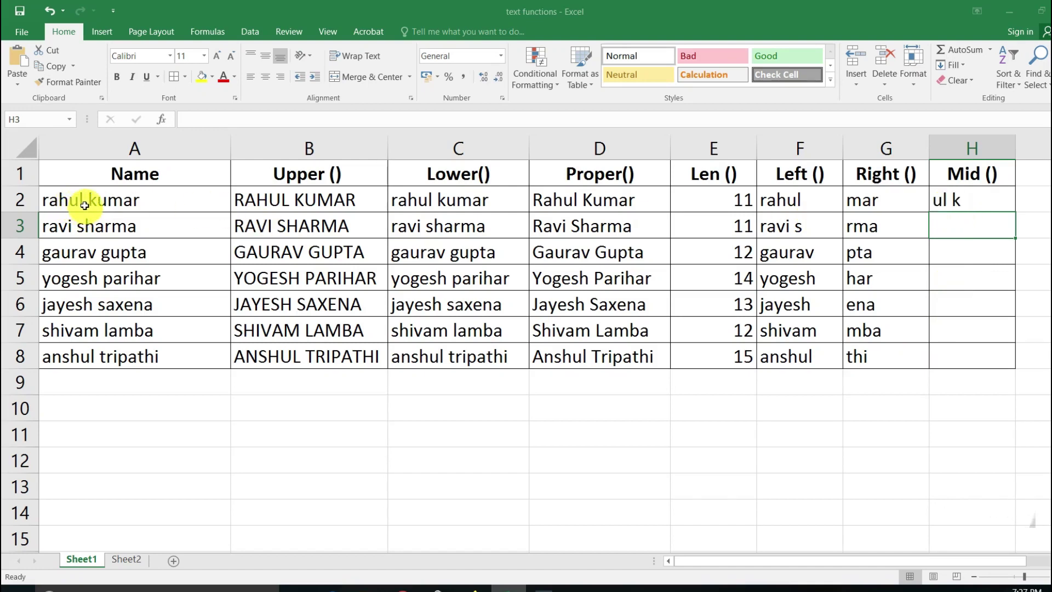
# Fill the MID formula from H2 down through H8
pyautogui.click(973, 194)
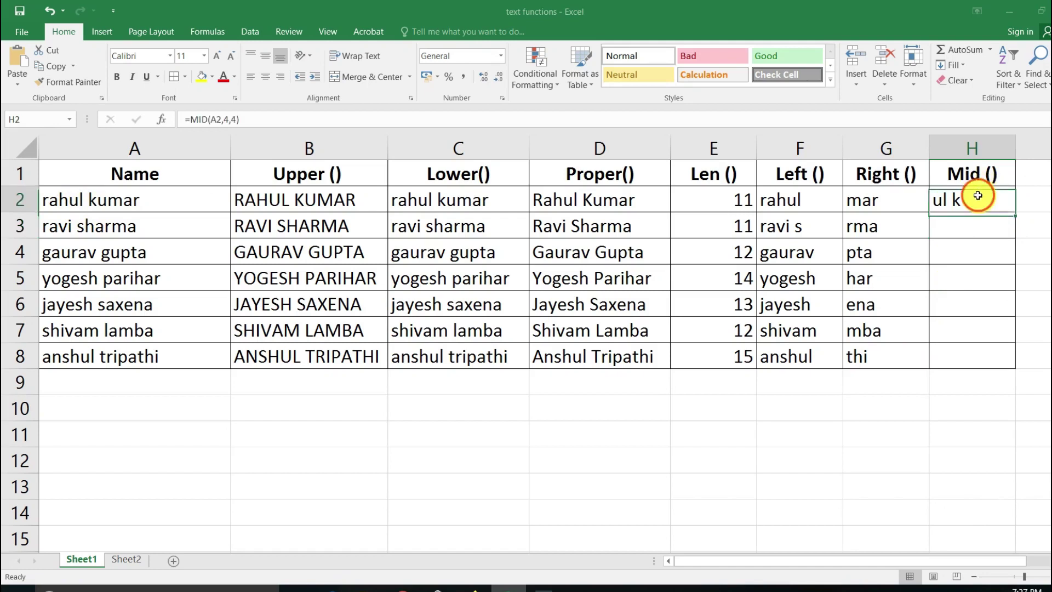
pyautogui.moveTo(1014, 213); pyautogui.dragTo(1011, 364)
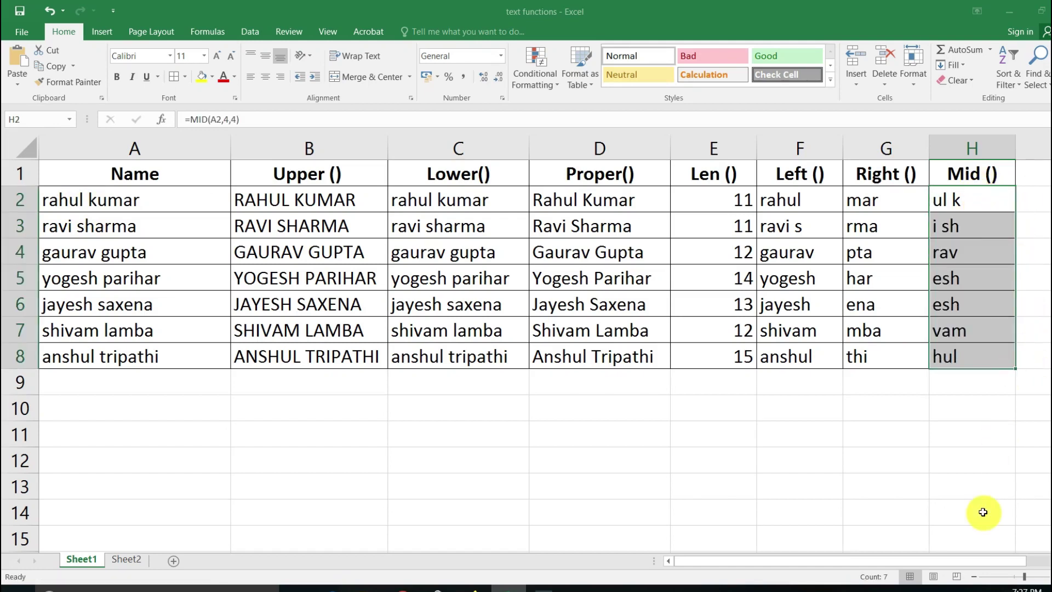
pyautogui.press('BackSpace')
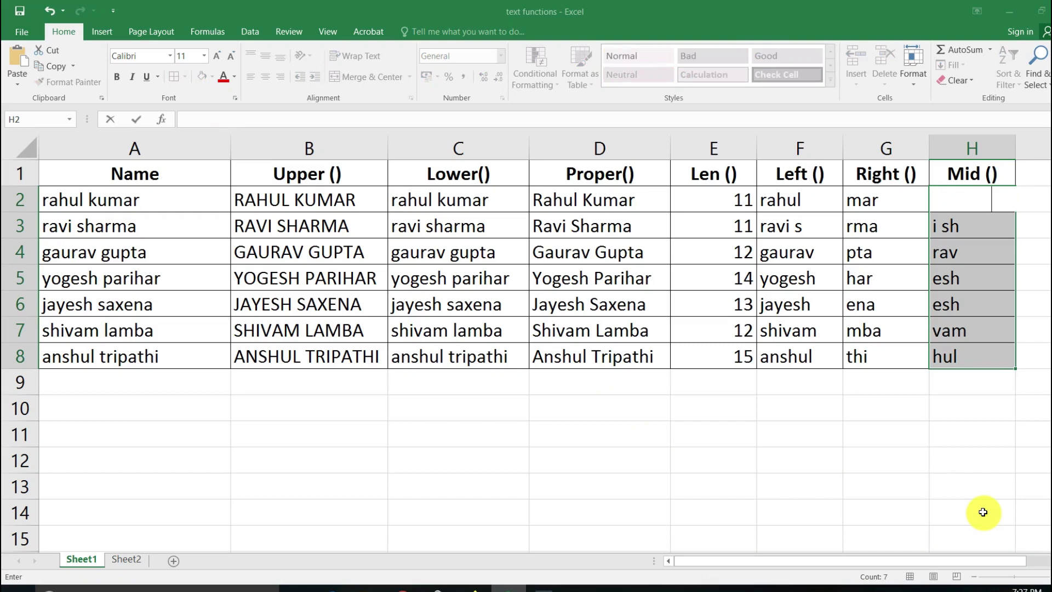
pyautogui.press('Escape')
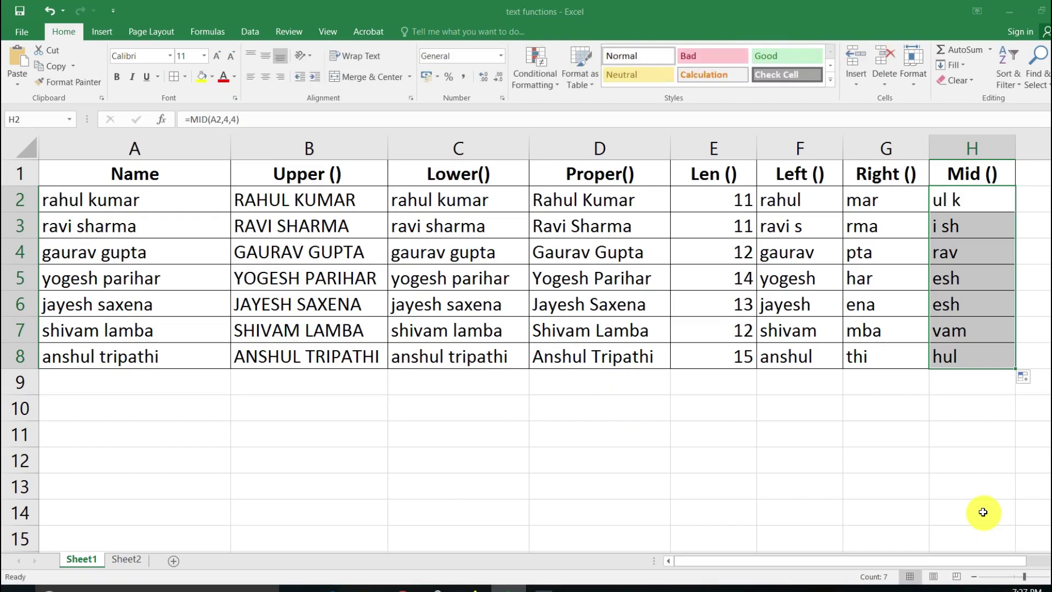